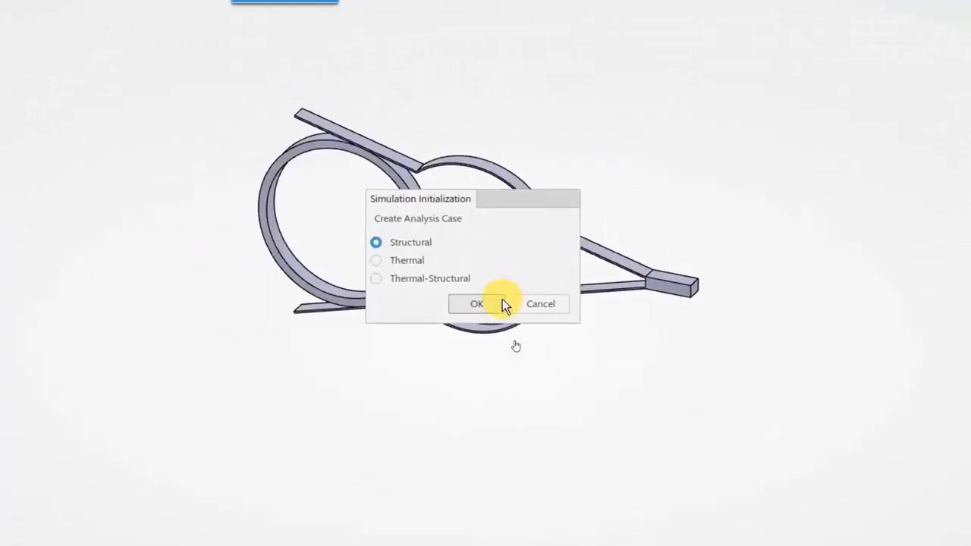
# Step: Create a structural analysis case for the assembly and add a static step to its setup
pyautogui.click(501, 302)
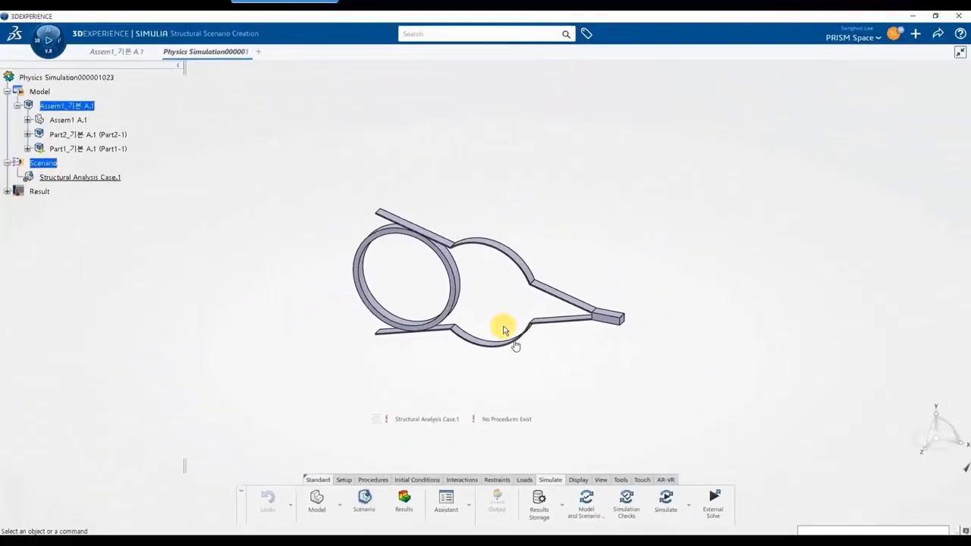
pyautogui.click(445, 500)
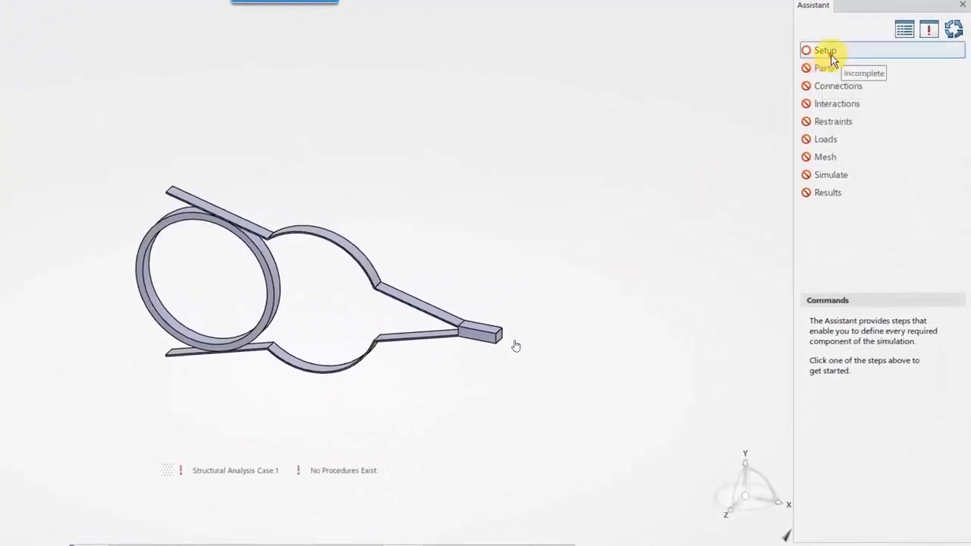
pyautogui.click(828, 54)
pyautogui.moveTo(952, 453); pyautogui.dragTo(967, 502)
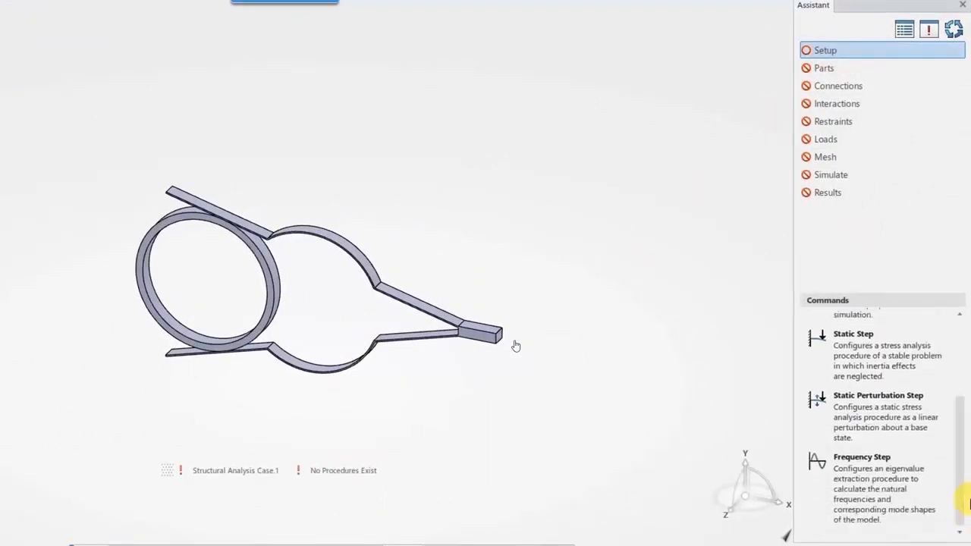
pyautogui.click(912, 354)
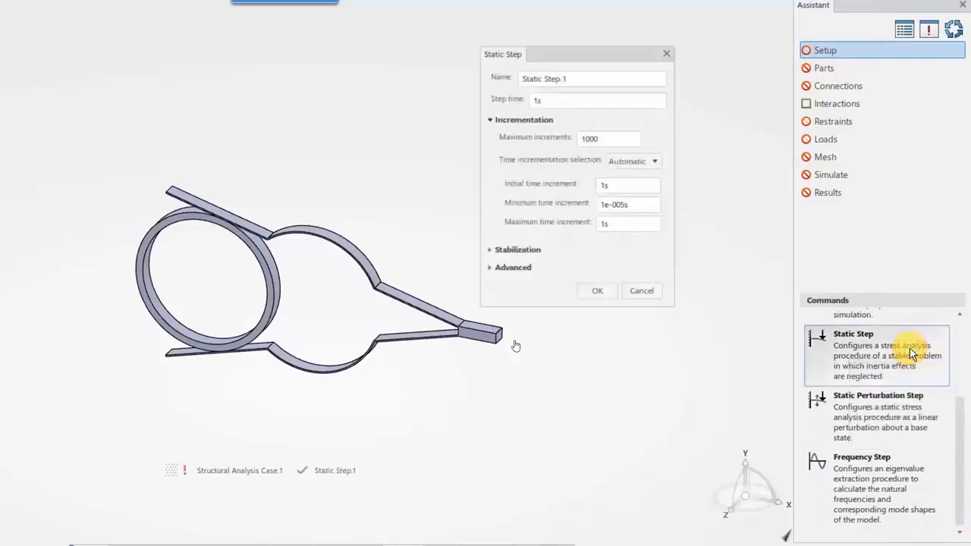
# Step: Set the static step's initial time increment to 0.1 s and its minimum time increment to 1e-010 s
pyautogui.click(608, 184)
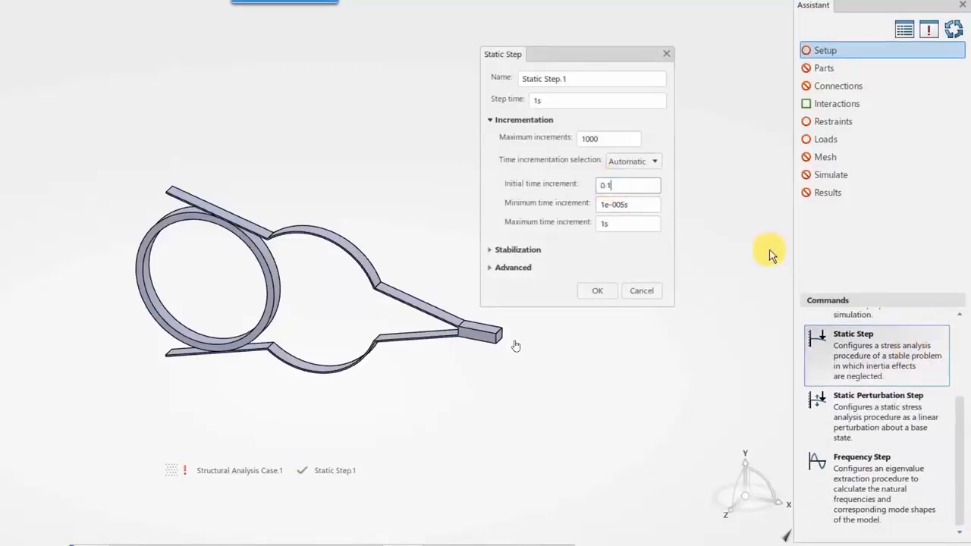
pyautogui.click(616, 205)
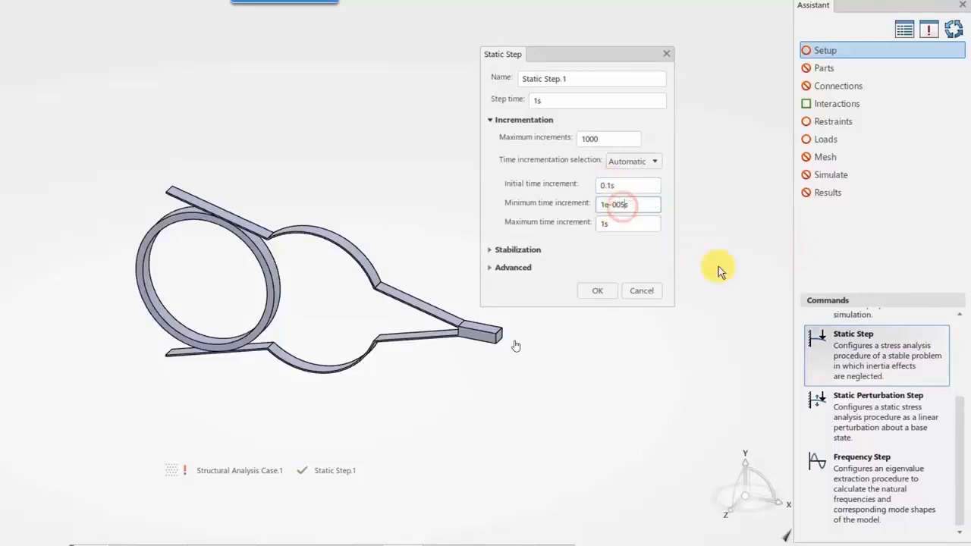
pyautogui.press('BackSpace')
pyautogui.press('BackSpace')
pyautogui.write('10')
pyautogui.click(594, 293)
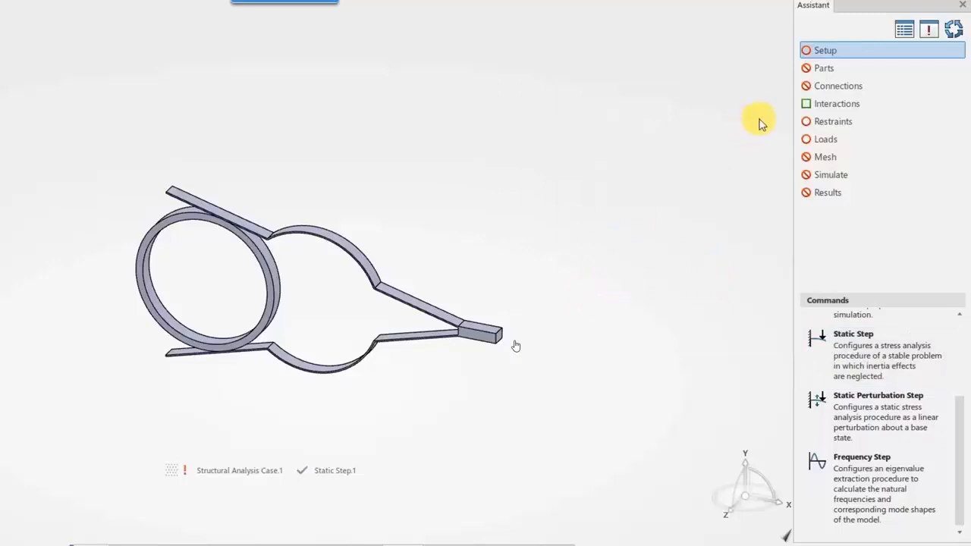
# Step: Create a finite element model with initialization method None and include all the assembly's shapes as contributing shapes
pyautogui.click(848, 74)
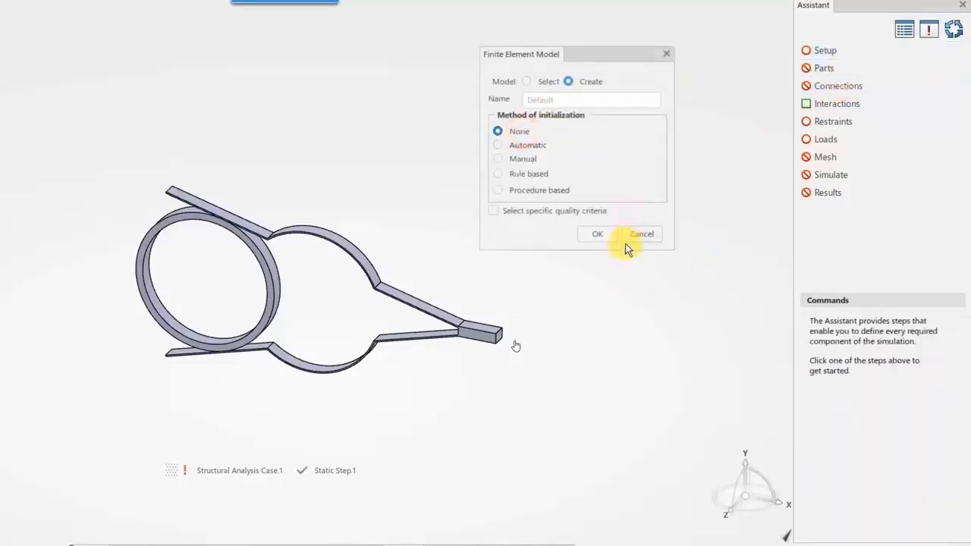
pyautogui.click(606, 235)
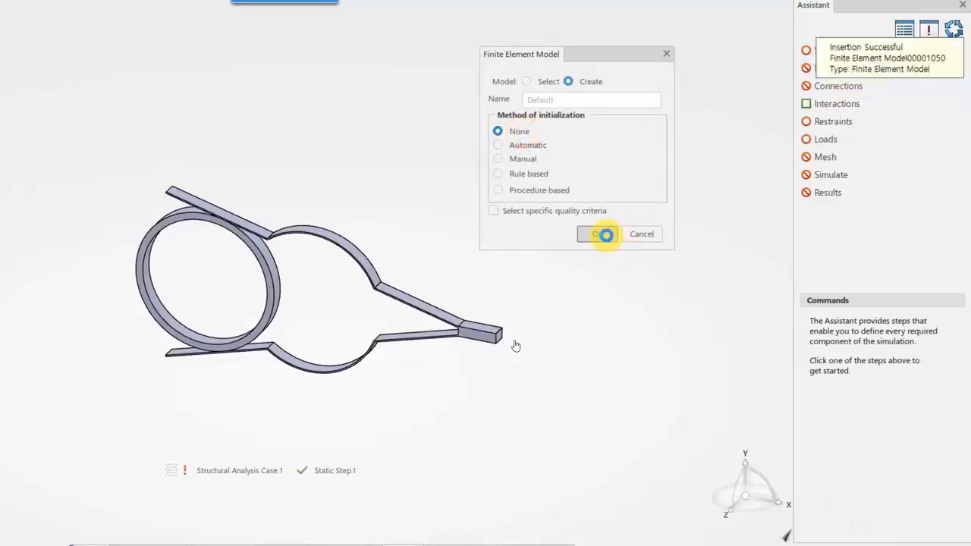
pyautogui.click(146, 280)
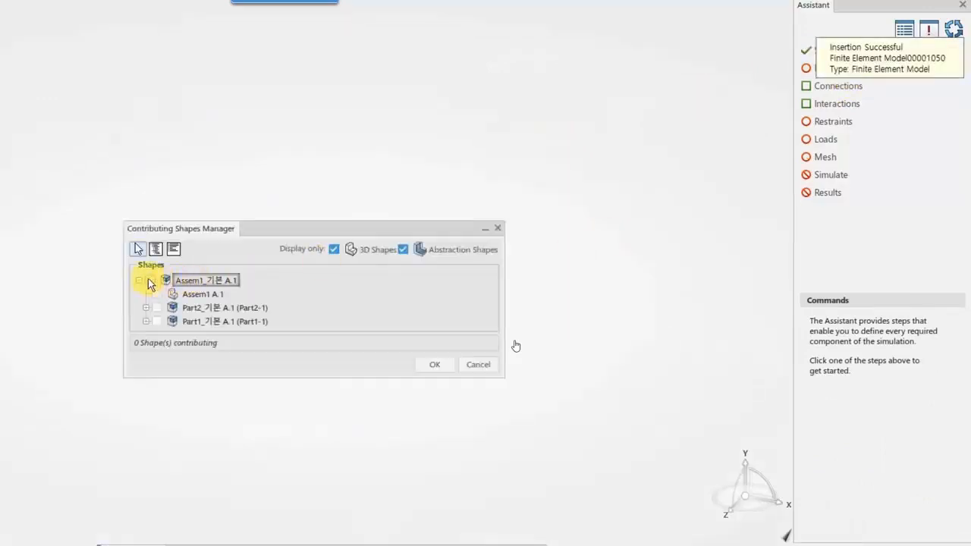
pyautogui.click(435, 364)
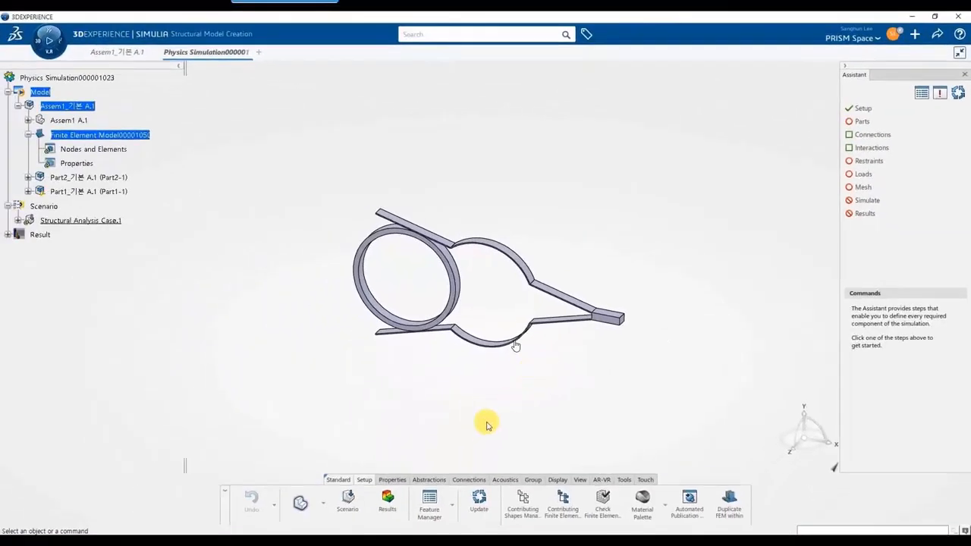
# Step: Generate a Sweep 3D mesh on the clip body with 1 mm mesh size and 4 layers
pyautogui.click(324, 507)
pyautogui.click(325, 439)
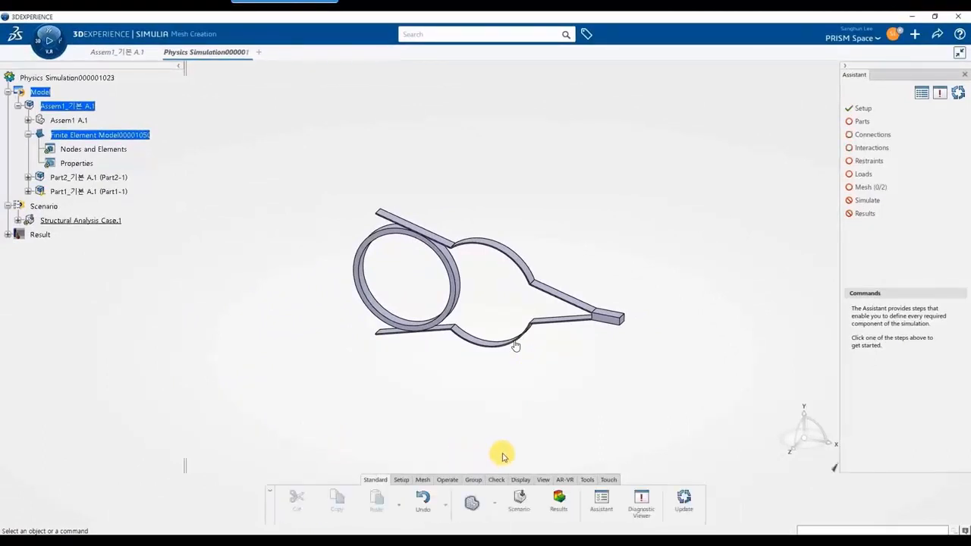
pyautogui.click(422, 479)
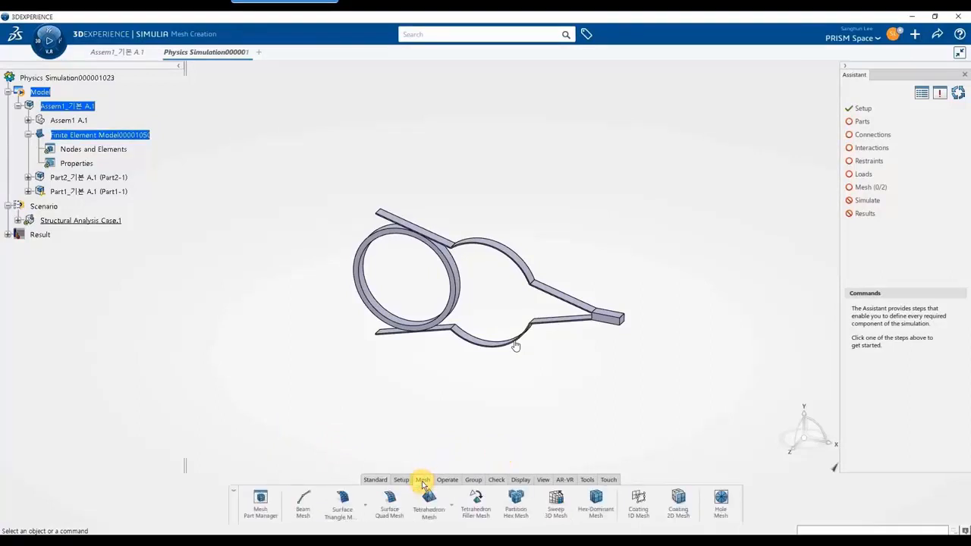
pyautogui.click(556, 503)
pyautogui.click(621, 334)
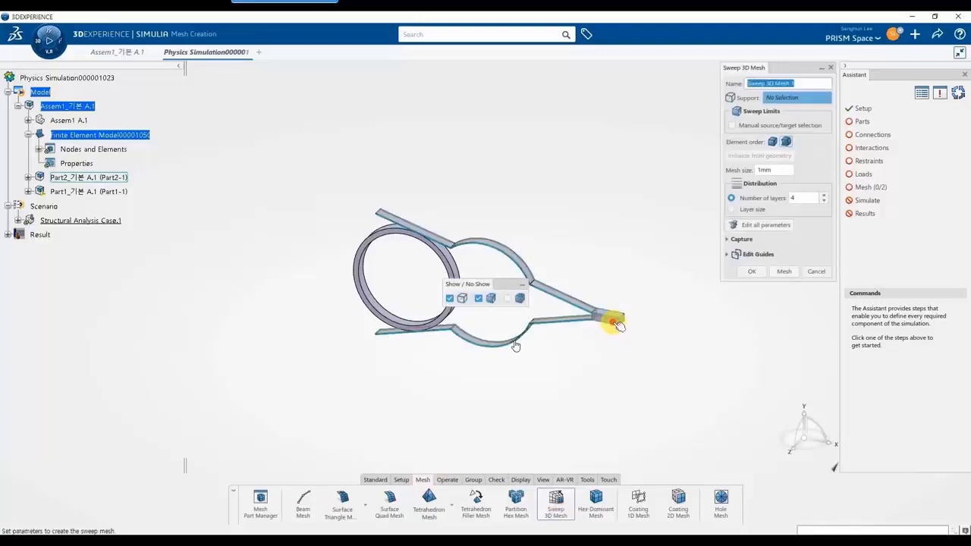
pyautogui.click(784, 272)
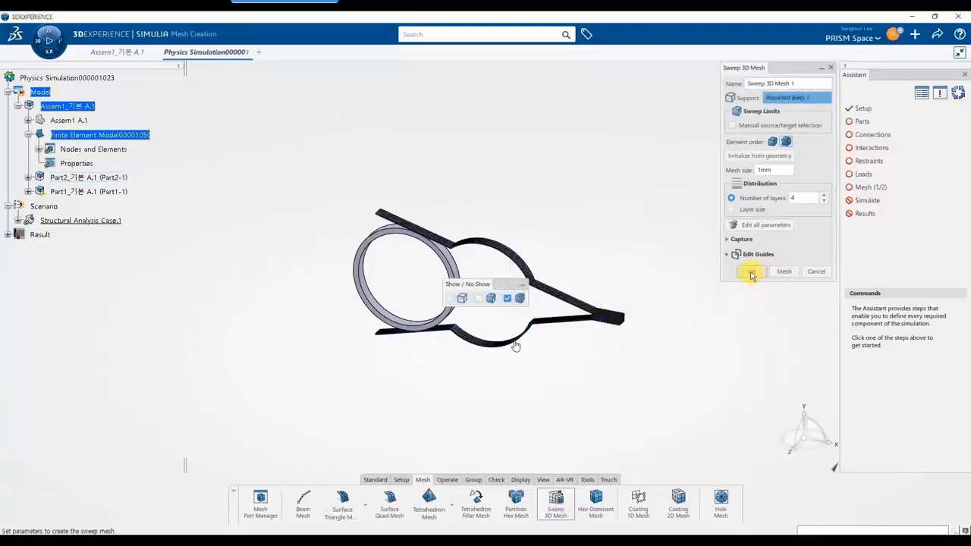
pyautogui.click(751, 271)
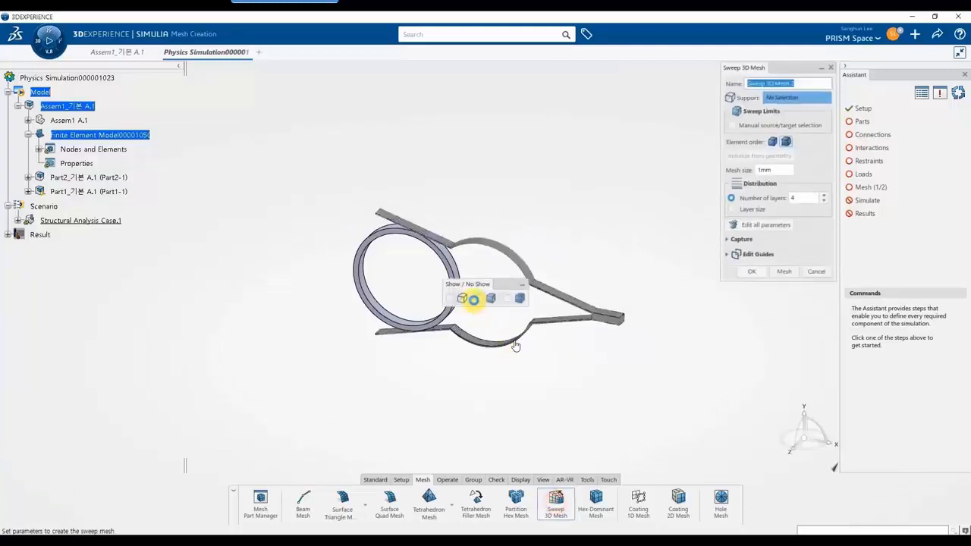
# Step: Generate a second Sweep 3D mesh on the ring body with 1 mm mesh size and 4 layers
pyautogui.click(453, 272)
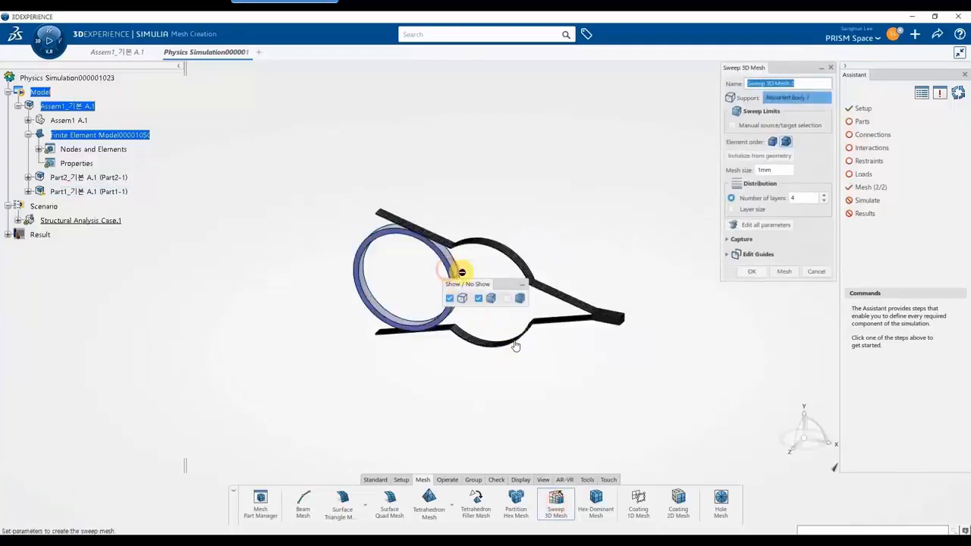
pyautogui.click(786, 272)
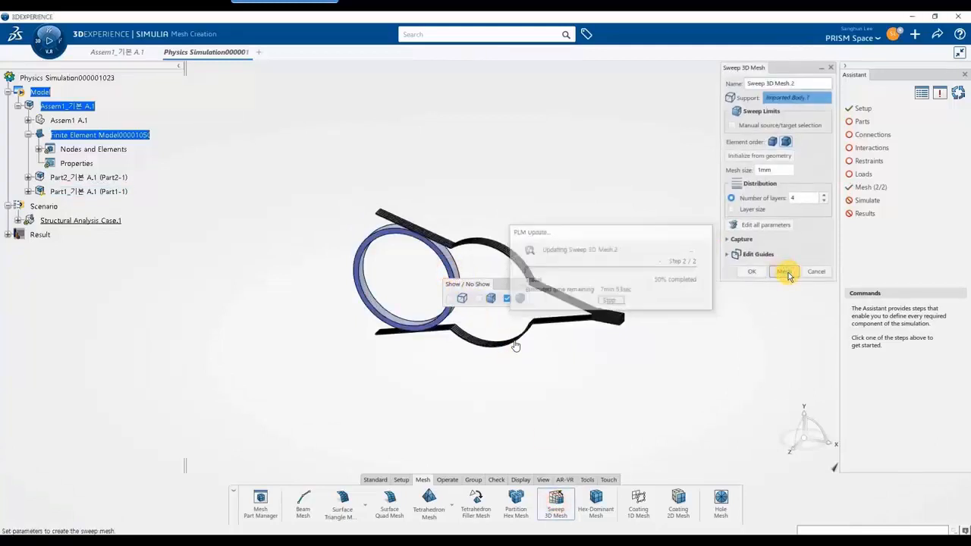
pyautogui.click(747, 271)
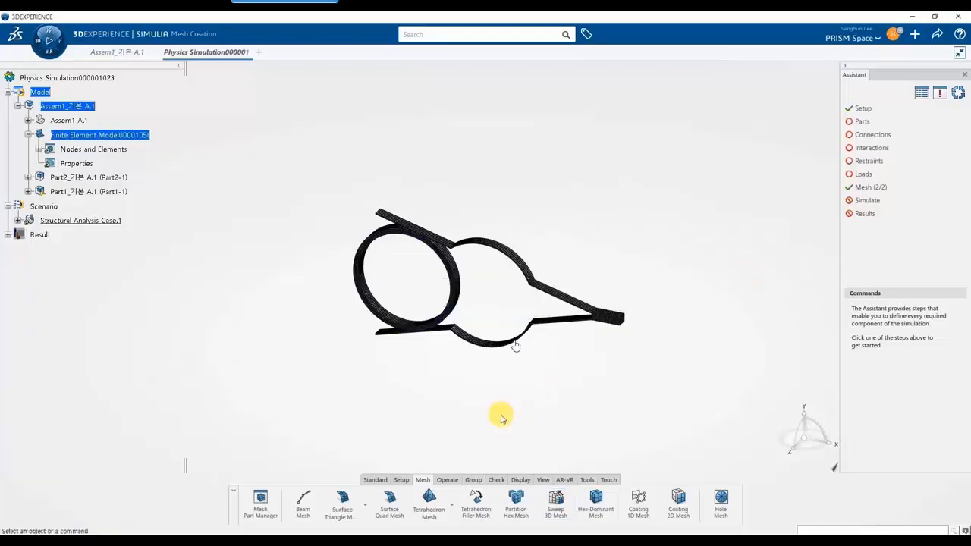
# Step: Return to structural model creation and define a solid section supported by the clip's mesh, Sweep 3D Mesh.1
pyautogui.click(375, 481)
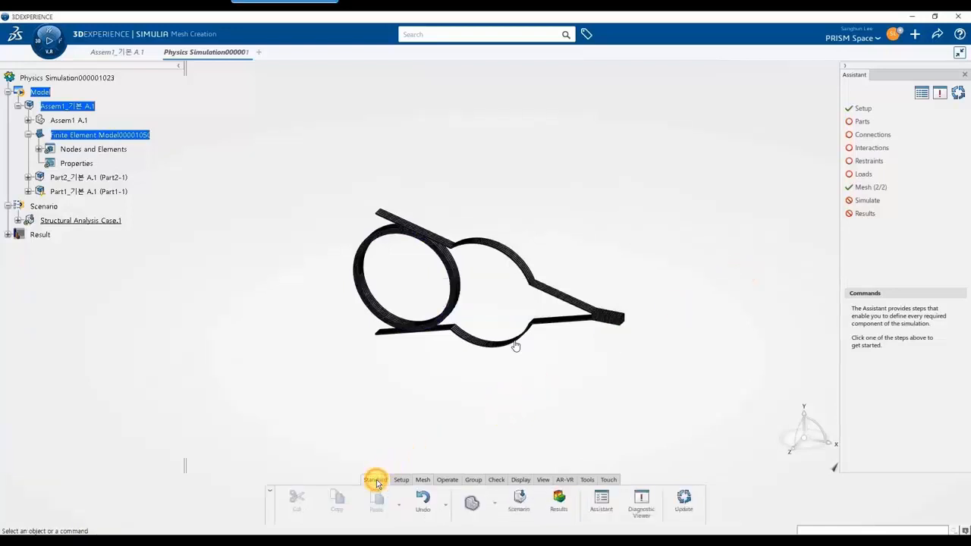
pyautogui.click(494, 504)
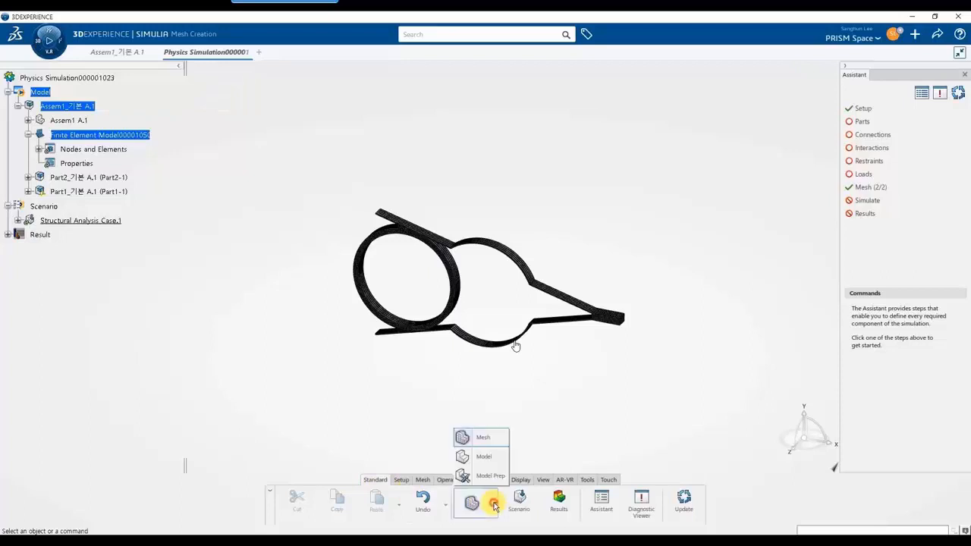
pyautogui.click(501, 457)
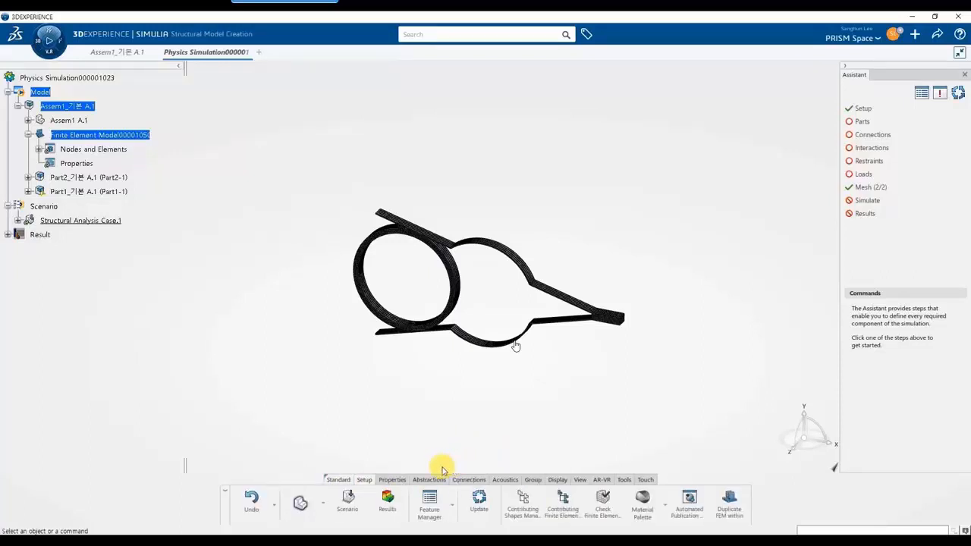
pyautogui.click(389, 480)
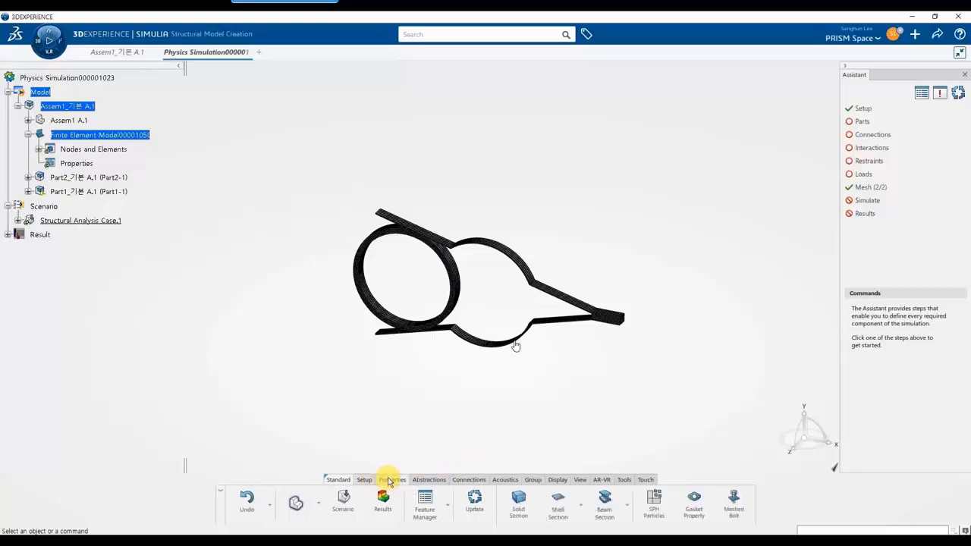
pyautogui.click(518, 503)
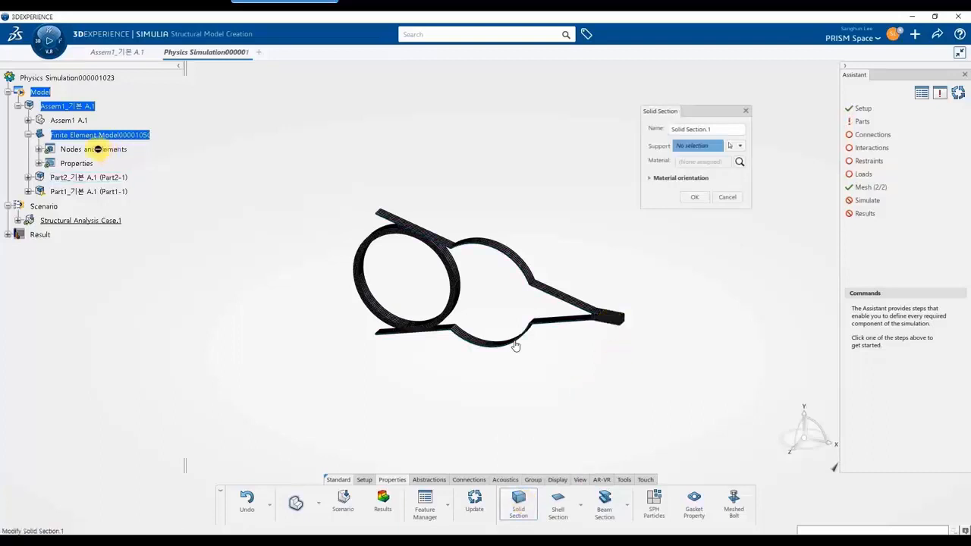
pyautogui.click(38, 148)
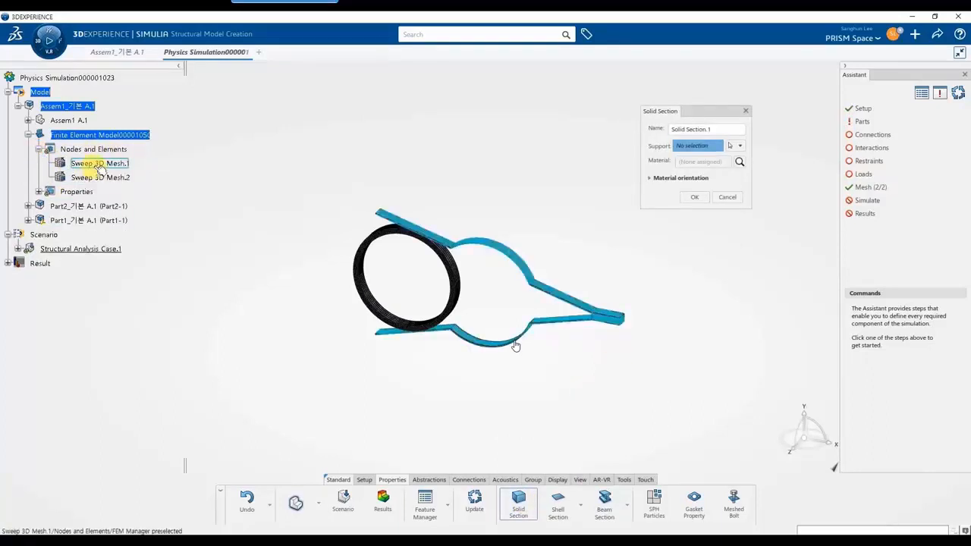
pyautogui.click(97, 164)
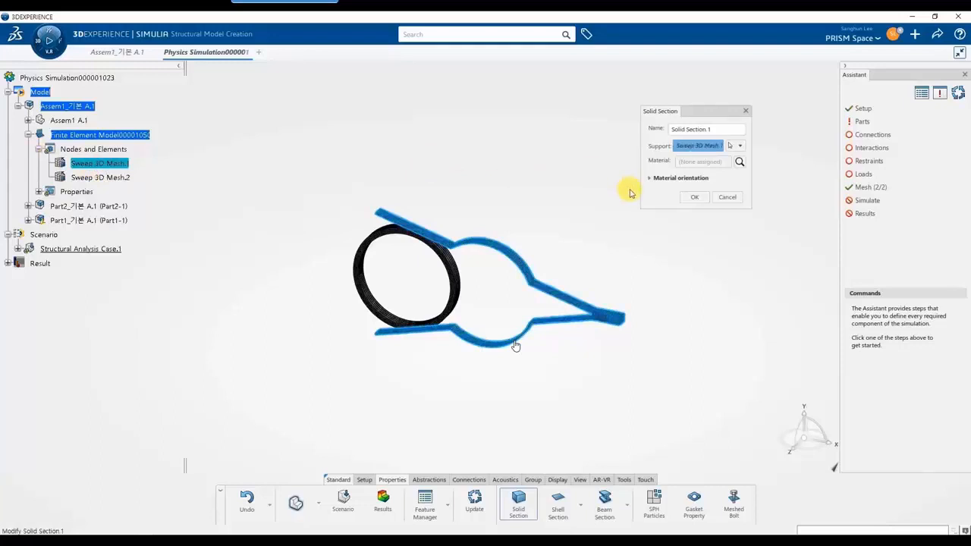
pyautogui.click(694, 198)
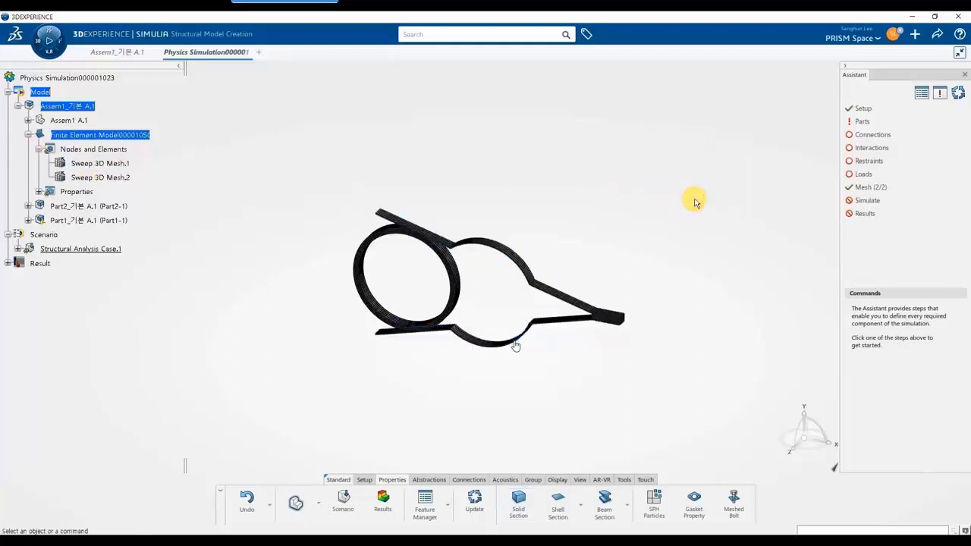
# Step: Define another solid section supported by the ring's mesh, Sweep 3D Mesh.2
pyautogui.click(518, 501)
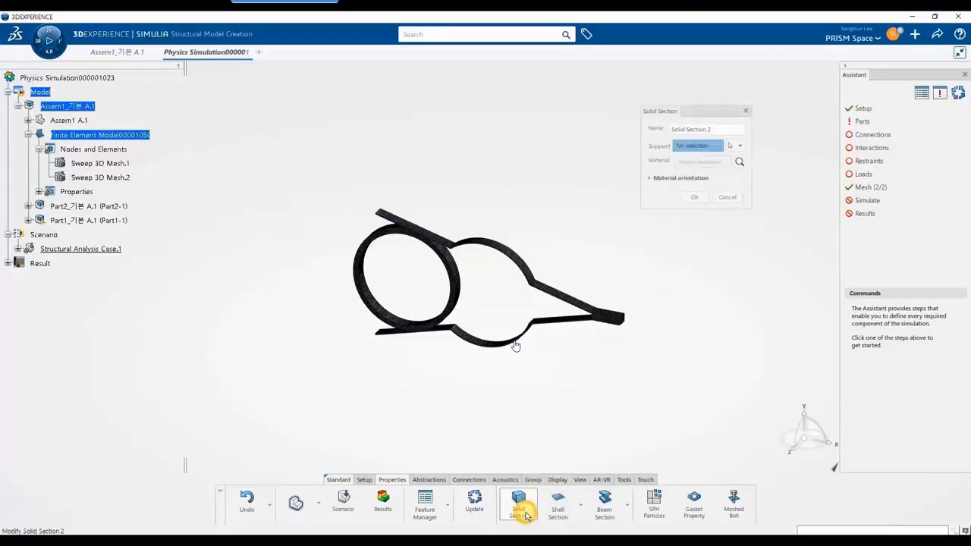
pyautogui.click(121, 179)
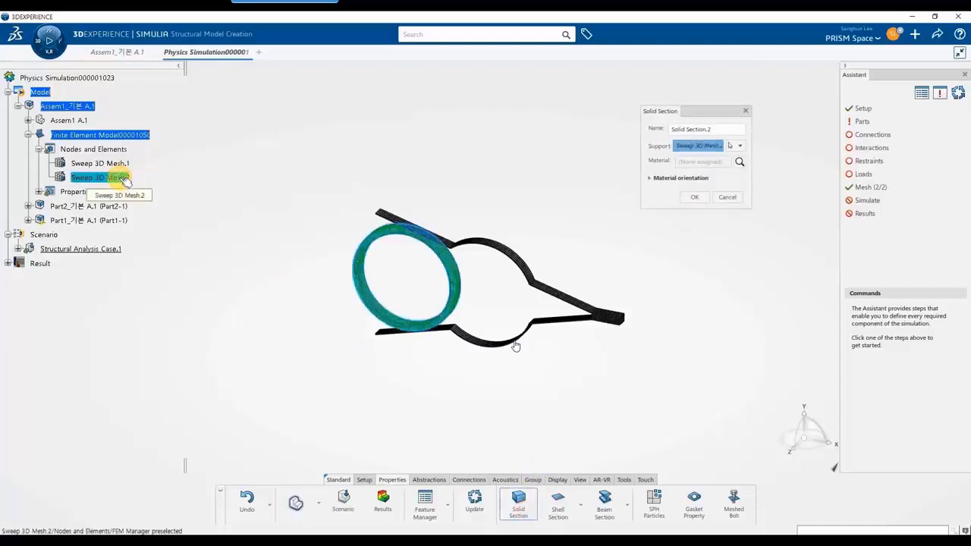
pyautogui.click(696, 198)
# Step: Assign the core material 20200910_ImportedAsNew-3rubber-linear elastic isotropic-solidworks materials to Solid Section.1
pyautogui.click(38, 193)
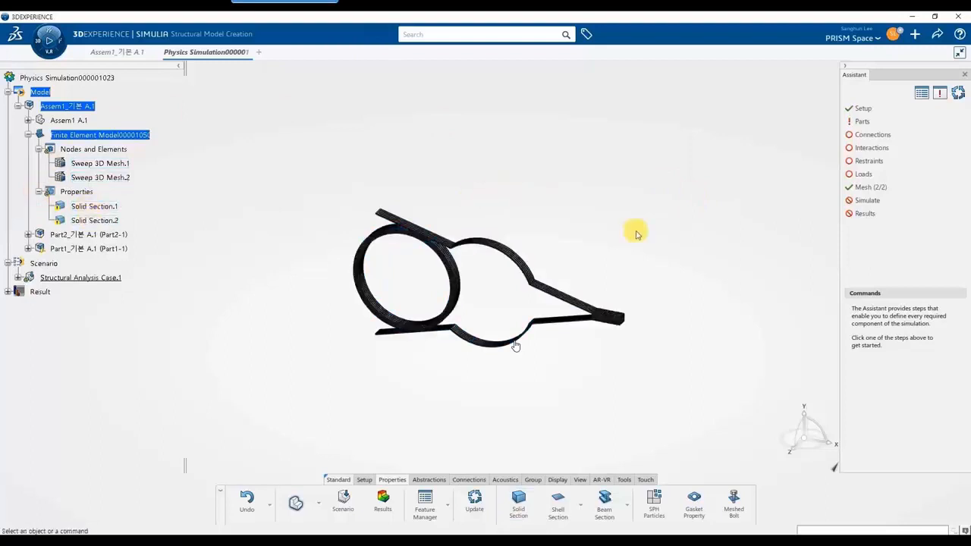
pyautogui.click(642, 501)
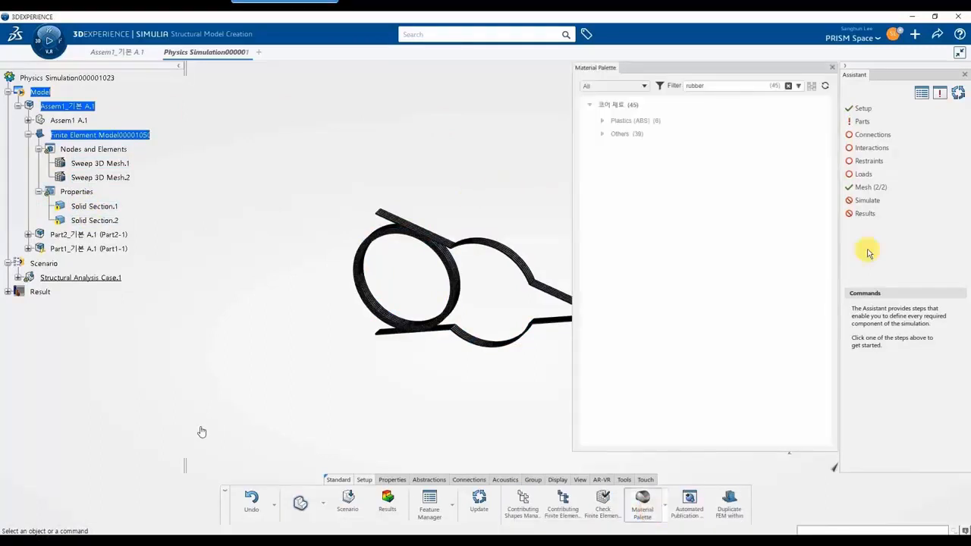
pyautogui.click(603, 135)
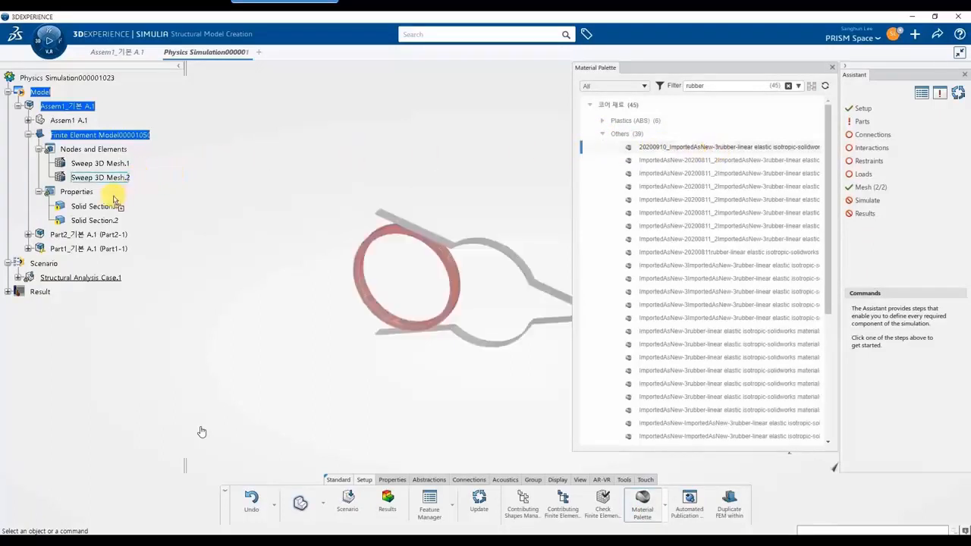
pyautogui.click(97, 211)
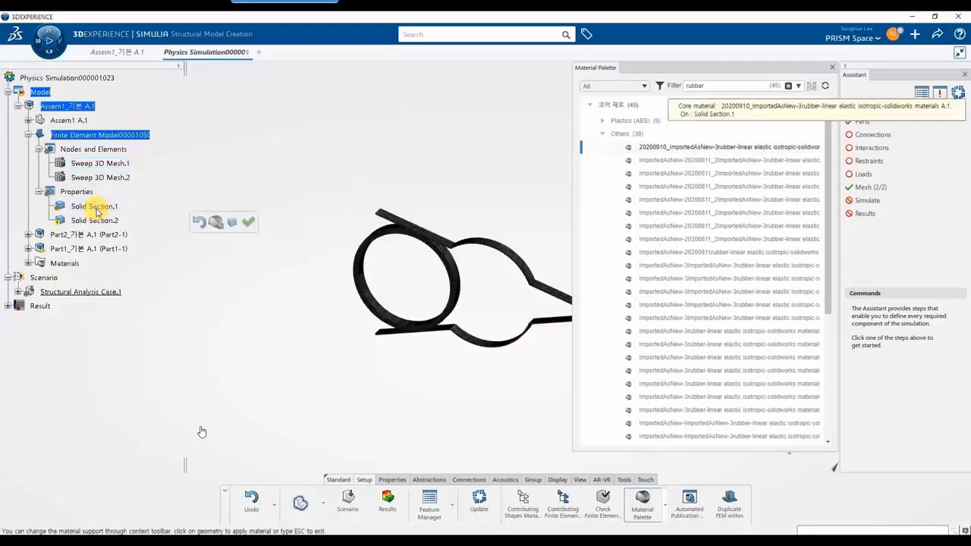
pyautogui.click(248, 221)
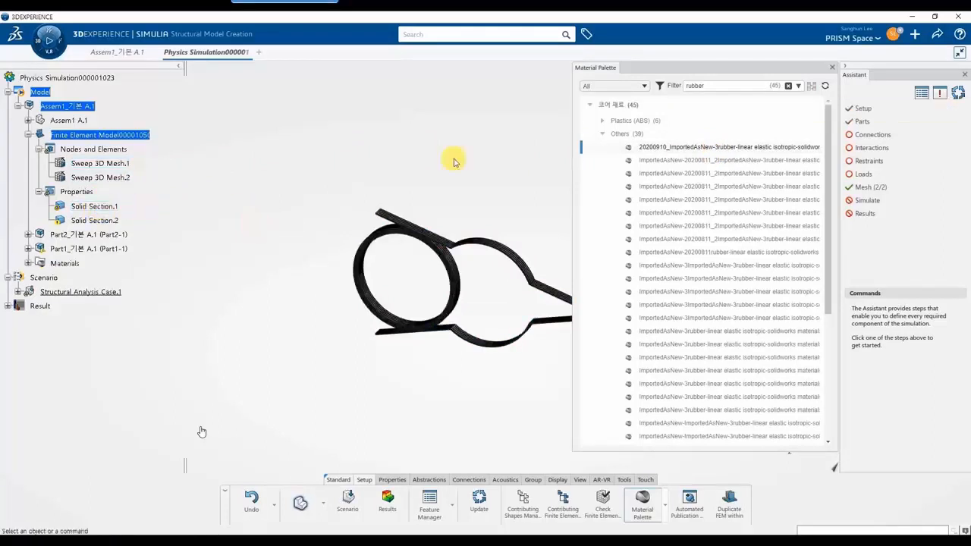
# Step: Filter the material palette for alloy and assign the 1060 Alloy core material to Solid Section.2
pyautogui.doubleClick(742, 85)
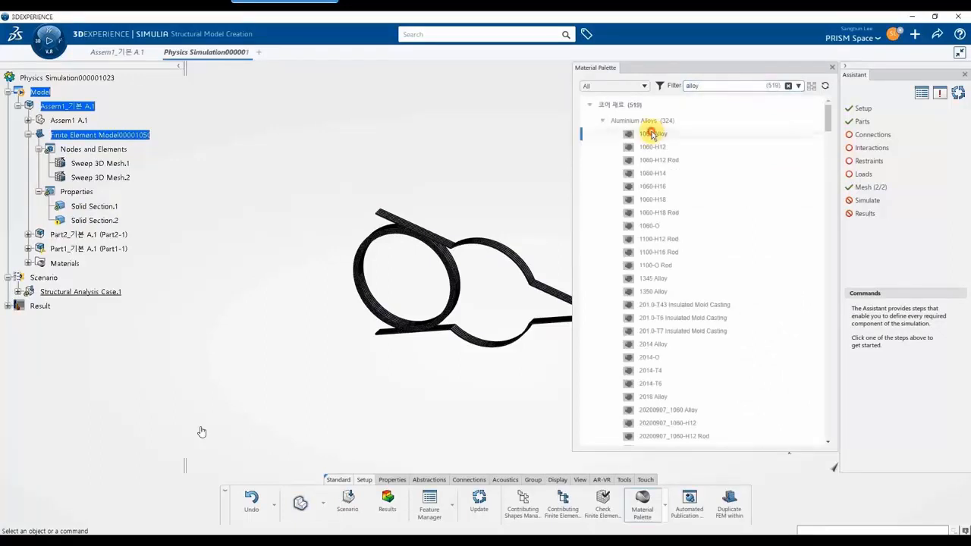
pyautogui.moveTo(650, 134); pyautogui.dragTo(103, 220)
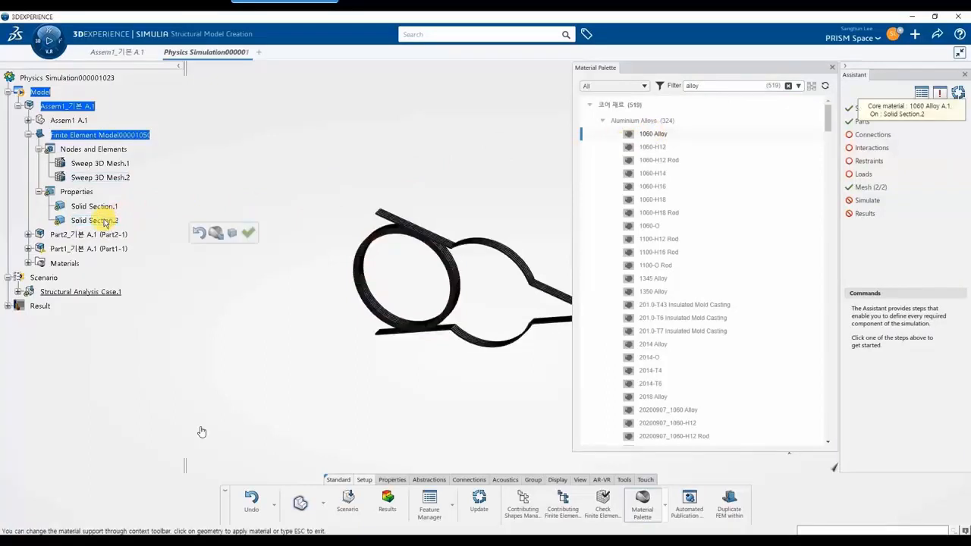
pyautogui.click(249, 229)
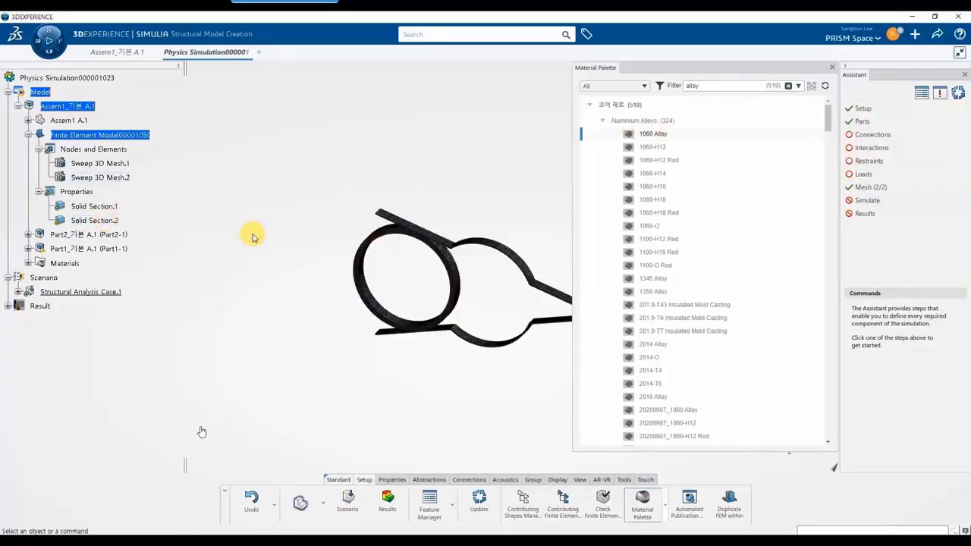
pyautogui.click(832, 70)
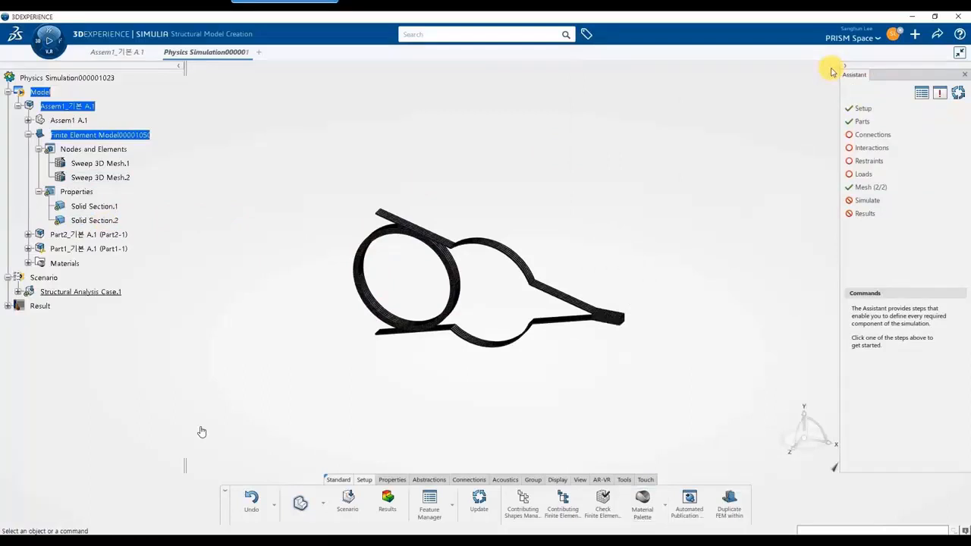
# Step: Add a General Contact interaction covering all surfaces with the default penalty contact property
pyautogui.click(887, 150)
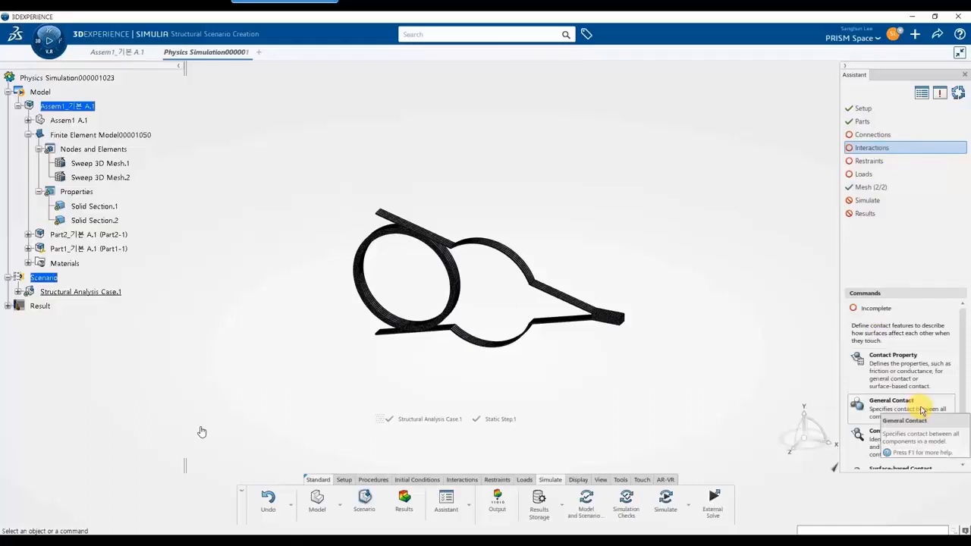
pyautogui.click(923, 411)
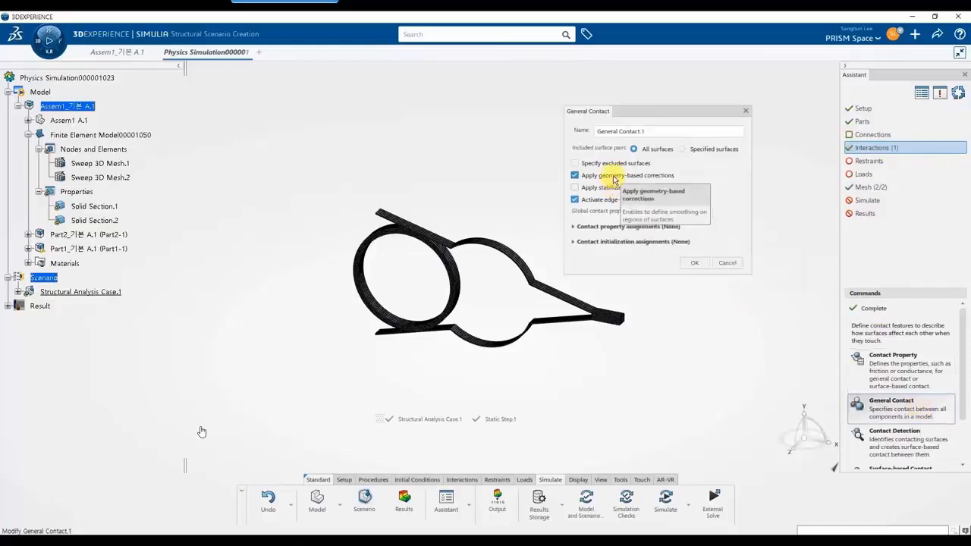
pyautogui.click(693, 263)
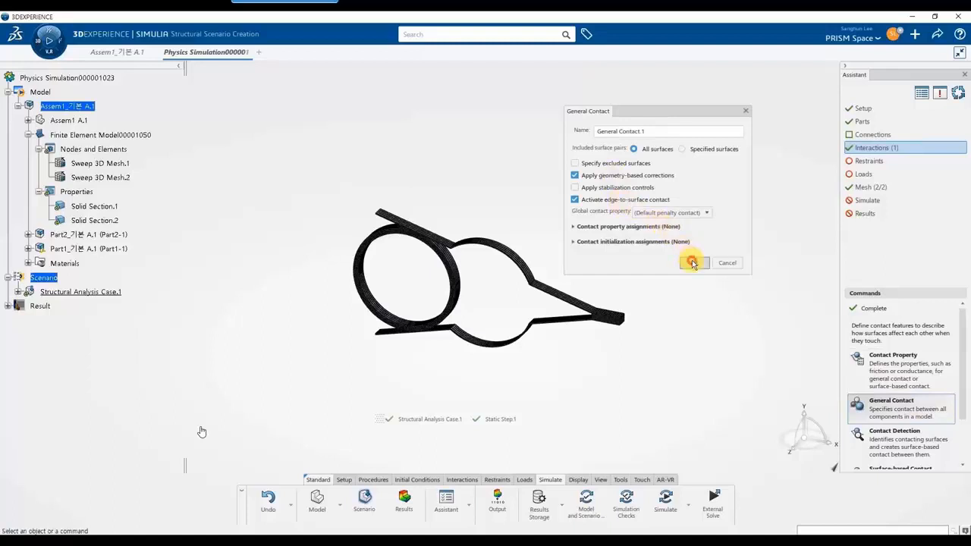
# Step: Create a Clamp restraint on three faces of the solid block where the clip's two arms join
pyautogui.click(893, 164)
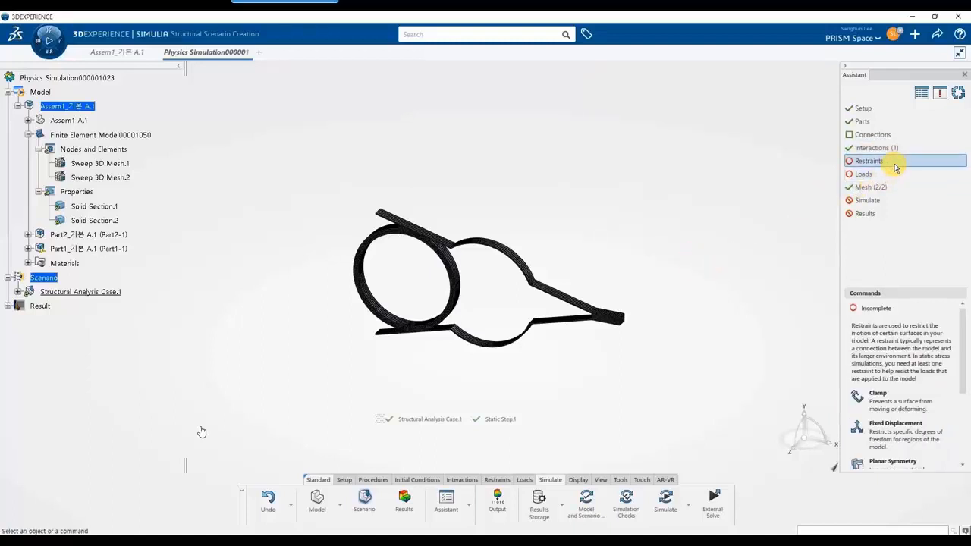
pyautogui.click(902, 398)
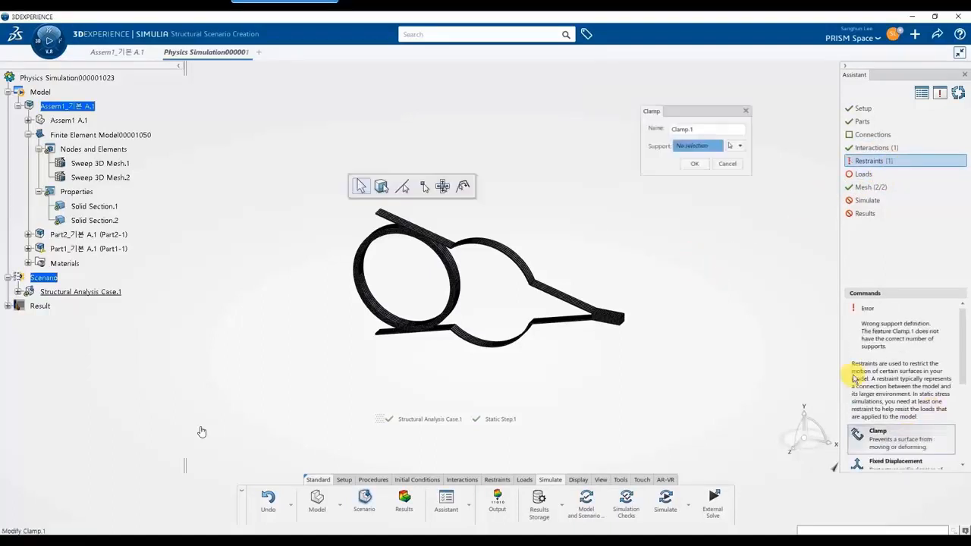
pyautogui.click(618, 318)
pyautogui.scroll(5, 615, 312)
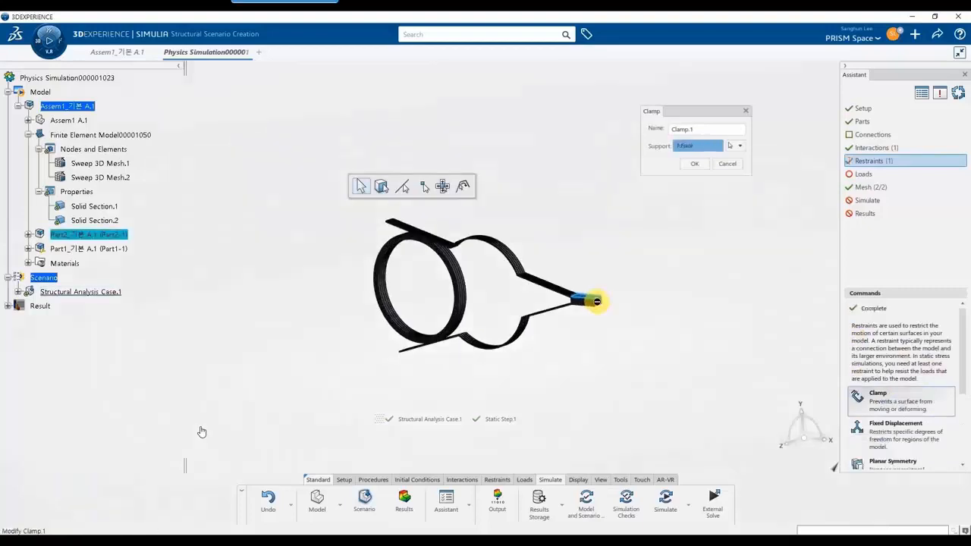
pyautogui.click(603, 302)
pyautogui.moveTo(597, 305); pyautogui.dragTo(590, 177, button='middle')
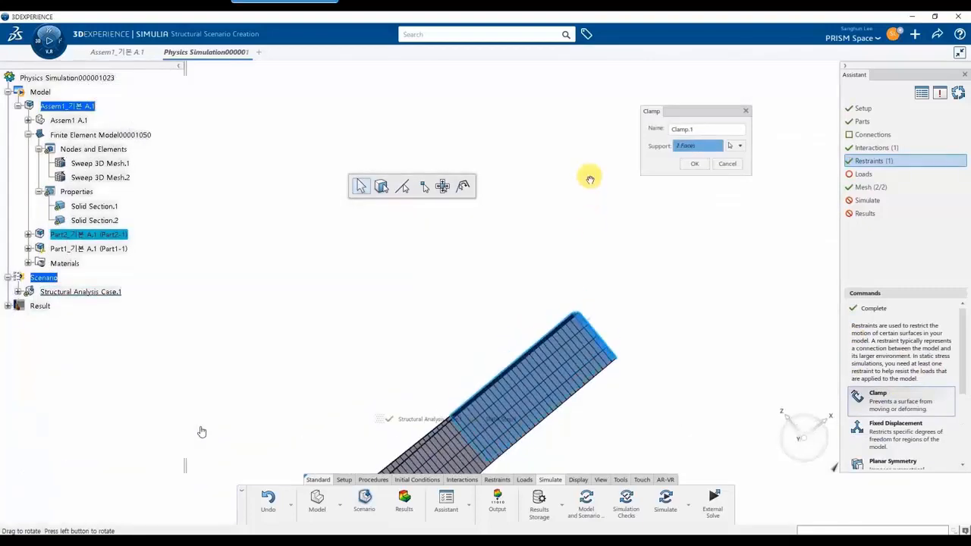
pyautogui.click(581, 352)
pyautogui.moveTo(587, 356); pyautogui.dragTo(570, 219, button='middle')
pyautogui.scroll(-6, 569, 219)
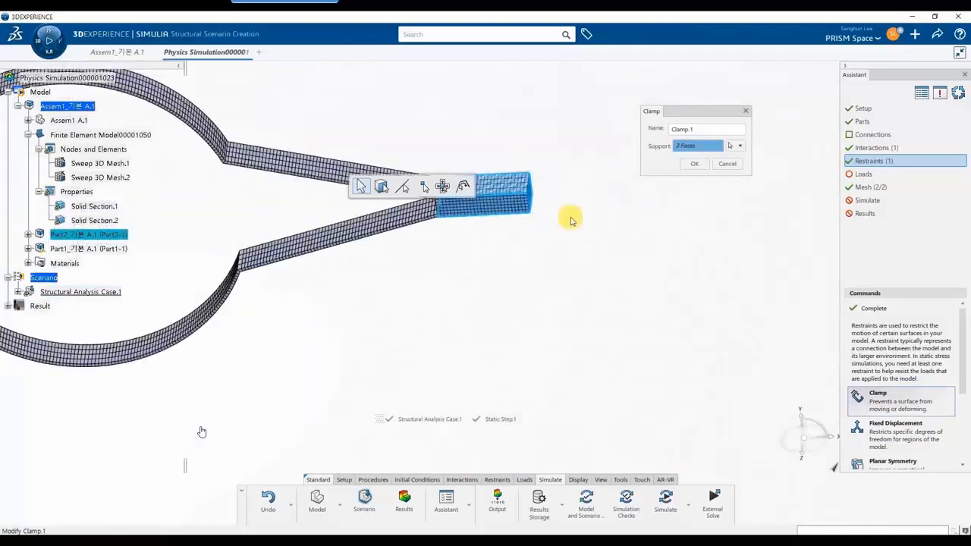
pyautogui.moveTo(459, 260); pyautogui.dragTo(509, 251, button='middle')
pyautogui.click(695, 163)
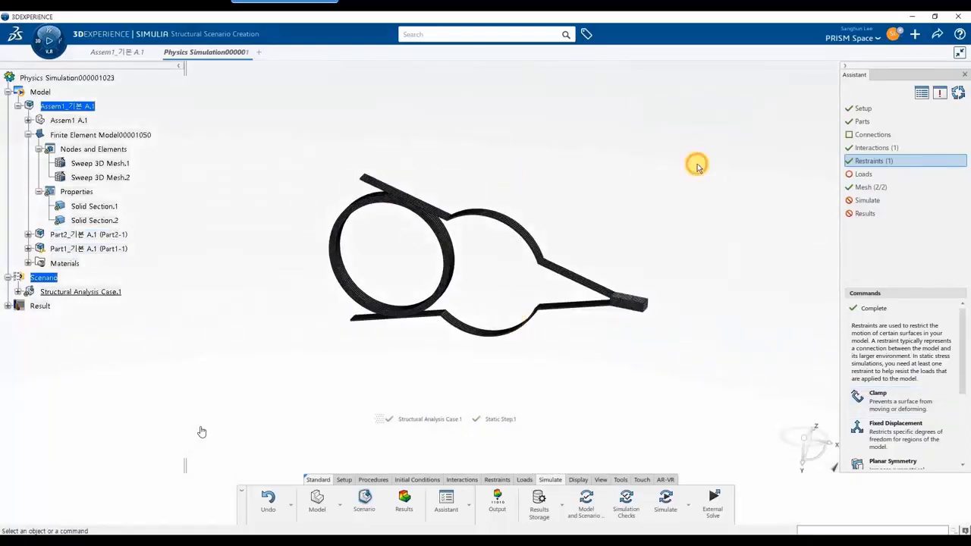
# Step: Start an Applied Translation load with the ring's inner cylindrical face as its support
pyautogui.click(917, 175)
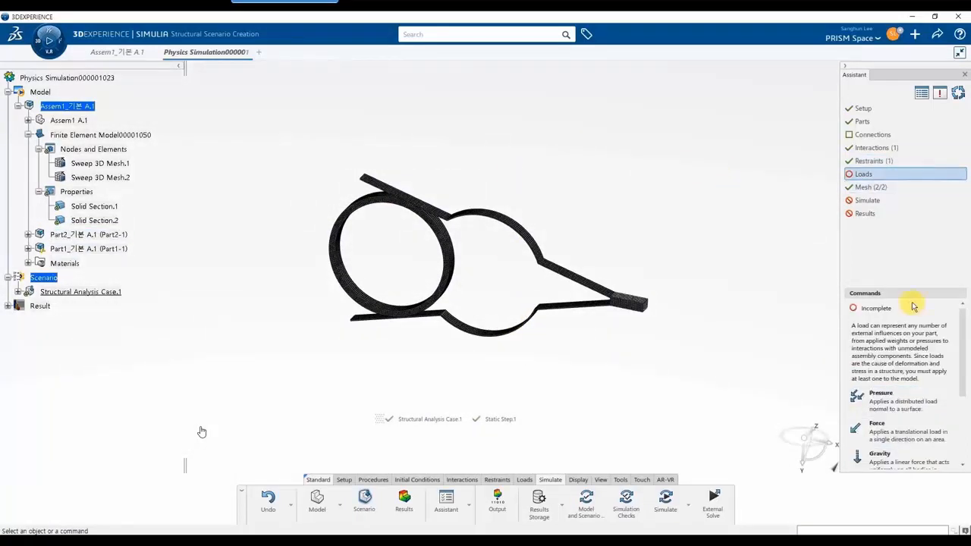
pyautogui.moveTo(962, 384); pyautogui.dragTo(967, 480)
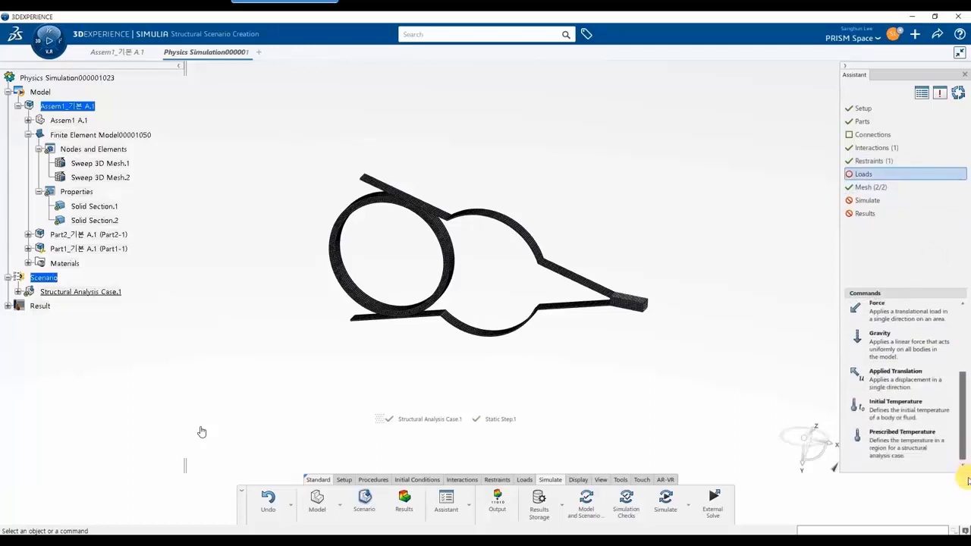
pyautogui.click(906, 379)
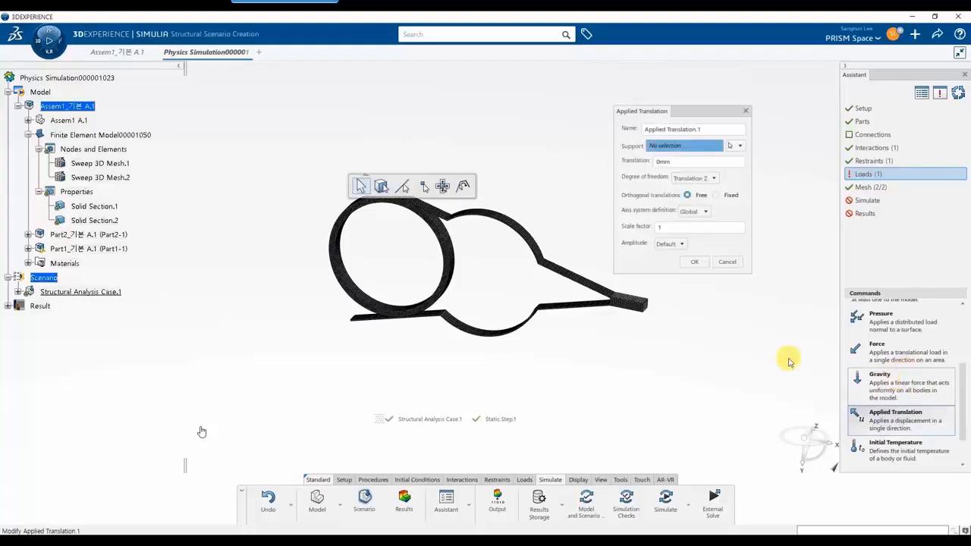
pyautogui.click(370, 301)
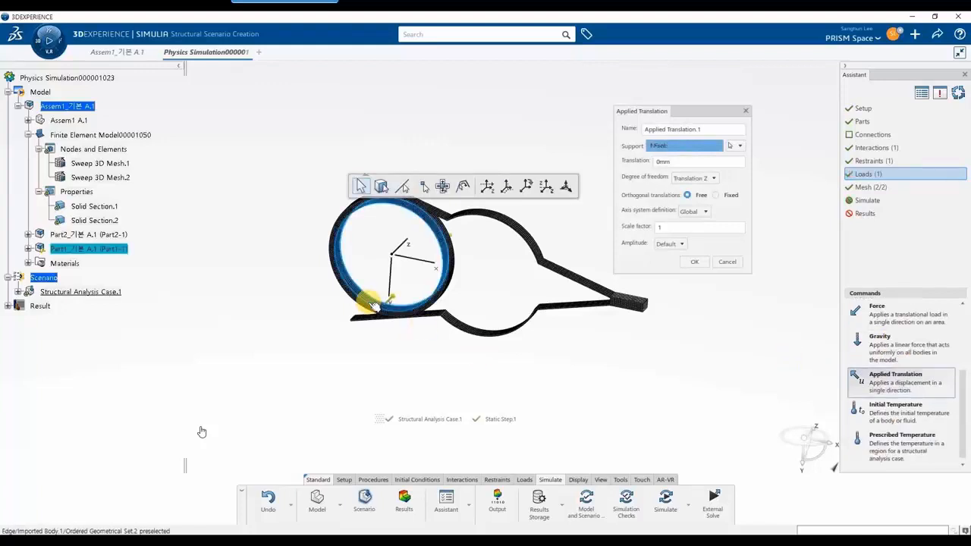
pyautogui.moveTo(480, 337)
pyautogui.mouseDown(button='middle')
pyautogui.moveTo(483, 320)
pyautogui.moveTo(493, 321)
pyautogui.moveTo(481, 325)
pyautogui.mouseUp(button='middle')
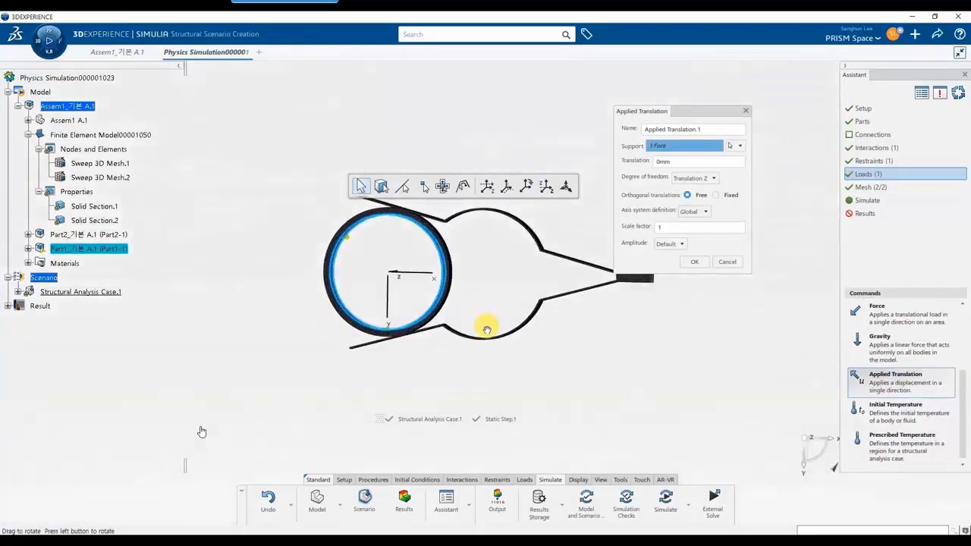
# Step: Set the applied translation to 75.95 mm along Translation X with orthogonal translations Fixed
pyautogui.click(696, 178)
pyautogui.click(700, 190)
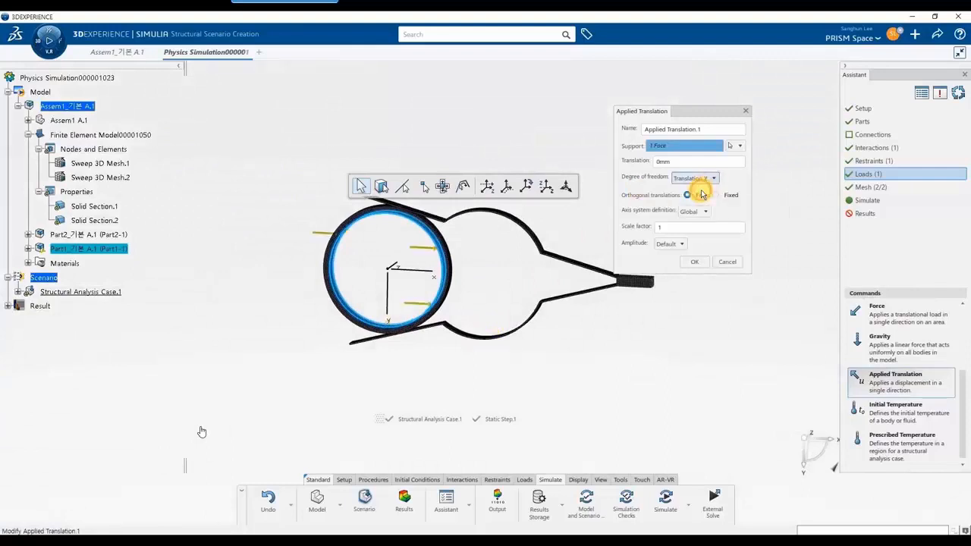
pyautogui.click(692, 161)
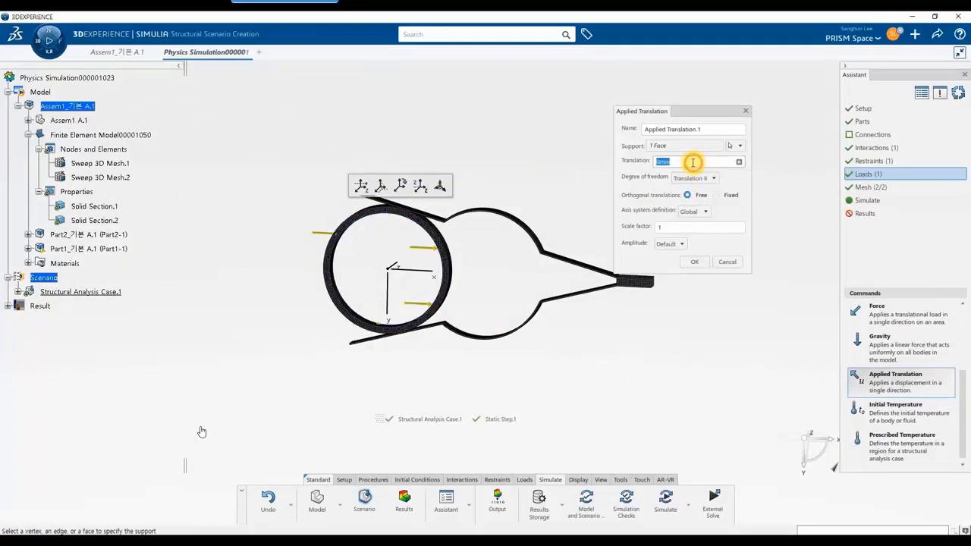
pyautogui.write('75.95')
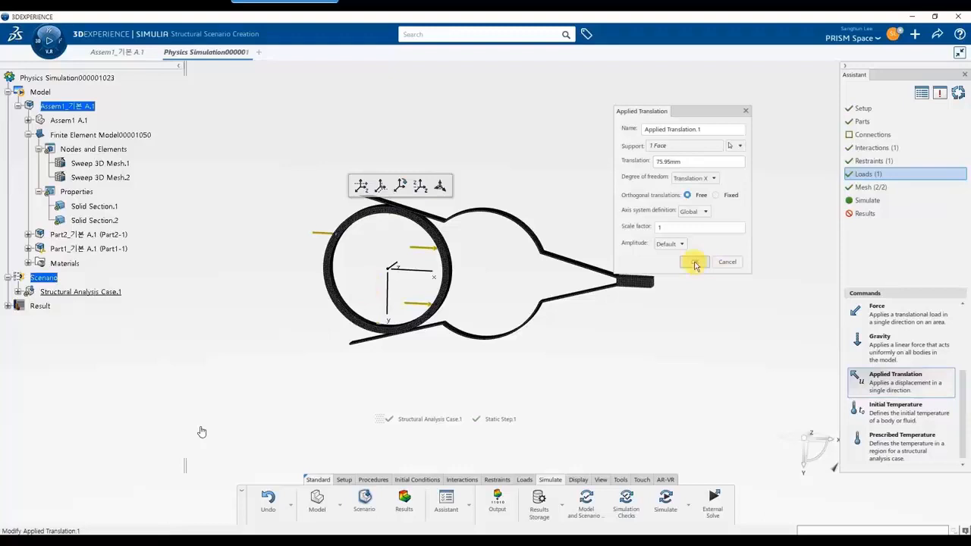
pyautogui.click(715, 194)
pyautogui.click(692, 264)
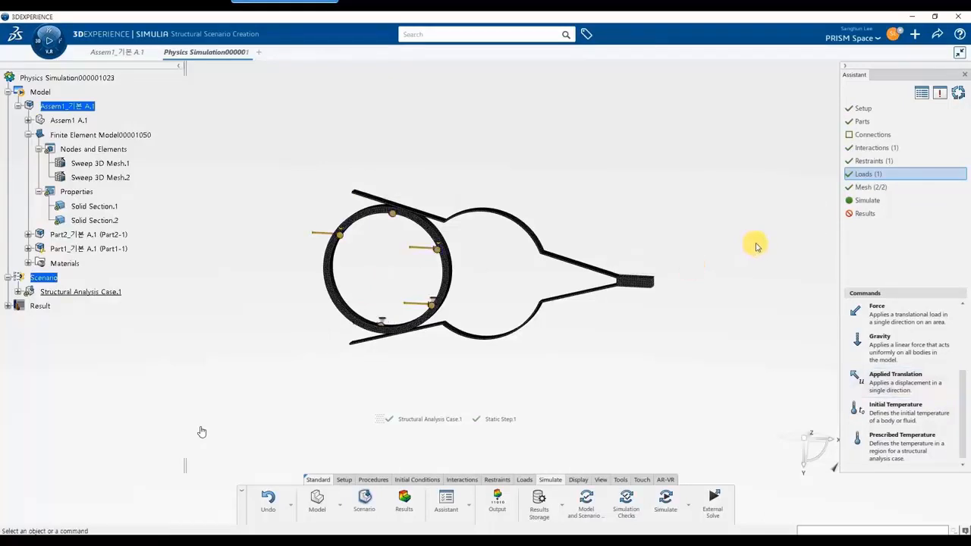
# Step: Run the simulation as Local interactive with the Embedded license on 4 cores, then dismiss the status report
pyautogui.click(876, 202)
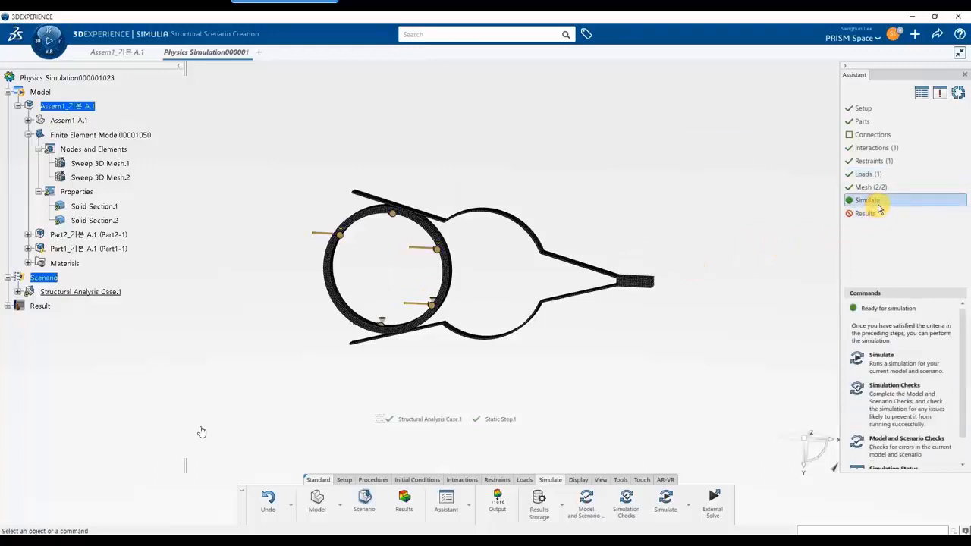
pyautogui.click(909, 367)
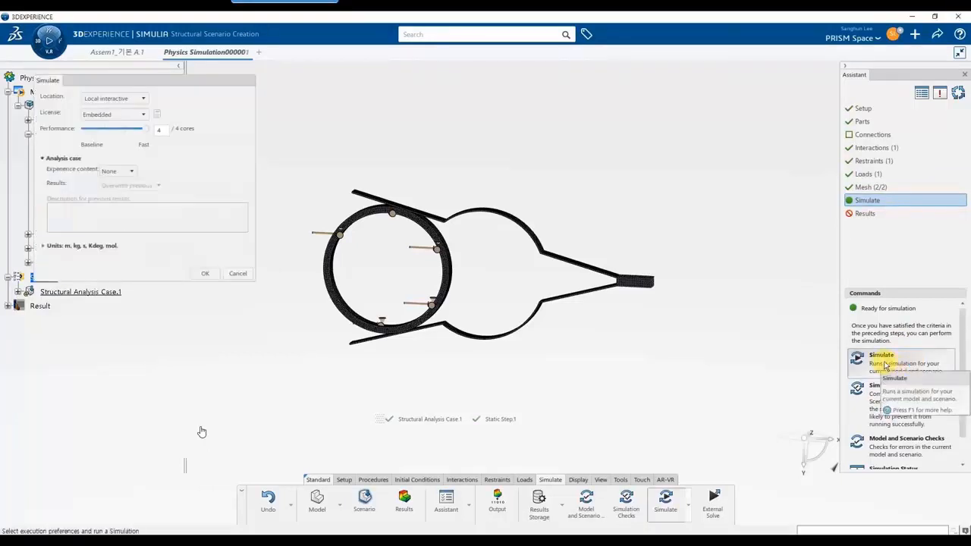
pyautogui.click(200, 274)
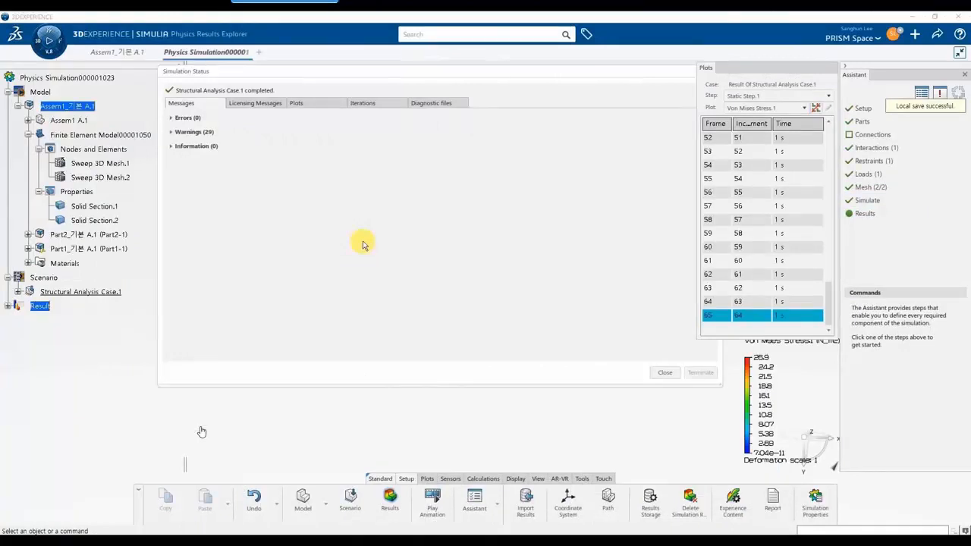
pyautogui.click(664, 373)
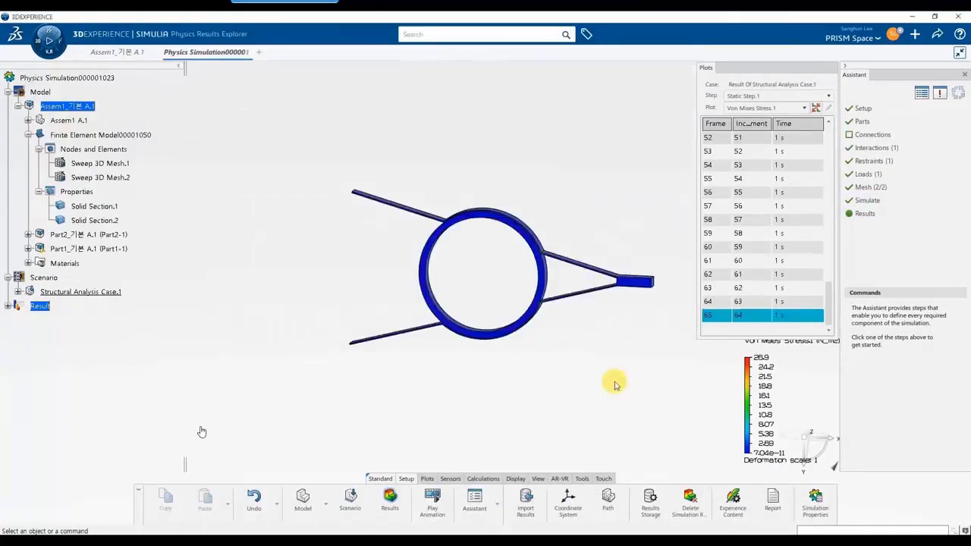
# Step: Display the Displacement.1 field plot from the structural analysis results and play its animation
pyautogui.click(8, 306)
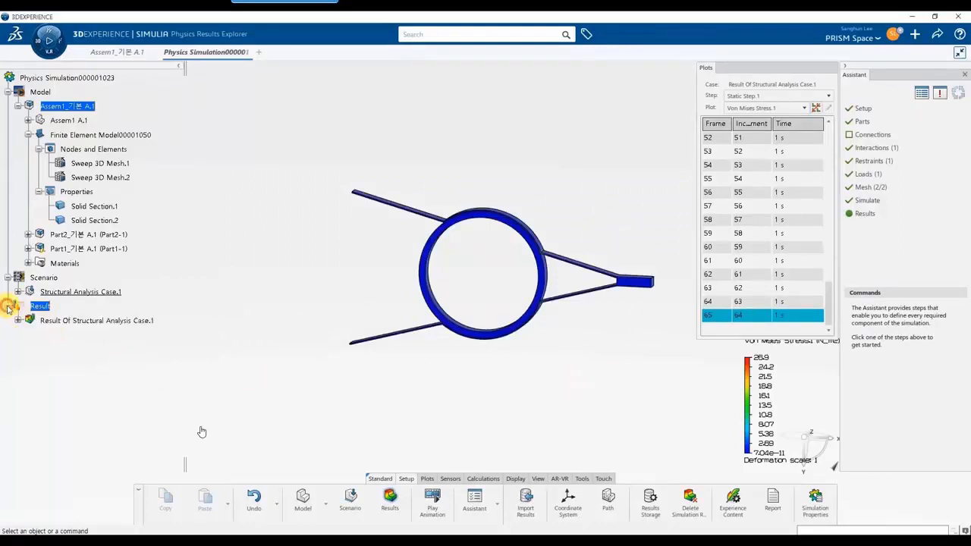
pyautogui.click(18, 320)
pyautogui.click(28, 335)
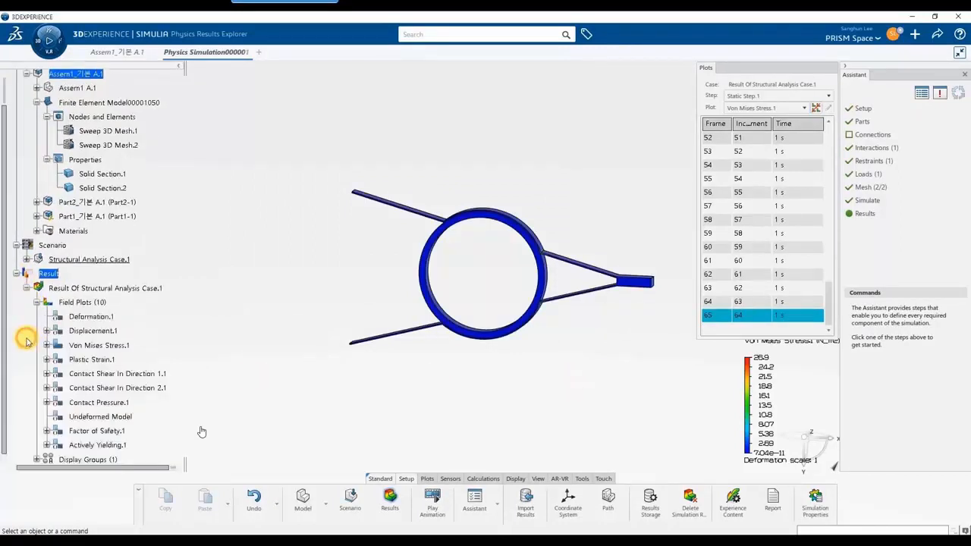
pyautogui.doubleClick(85, 331)
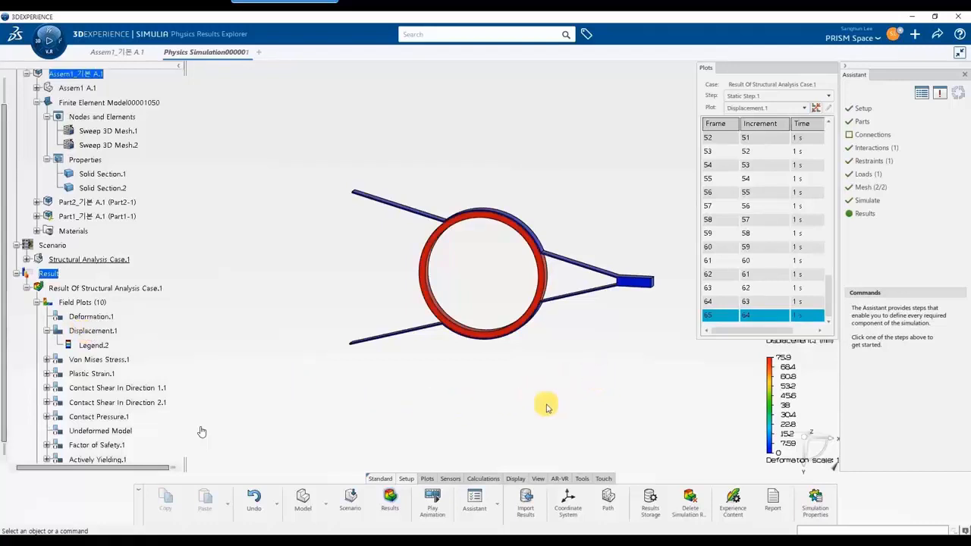
pyautogui.click(432, 500)
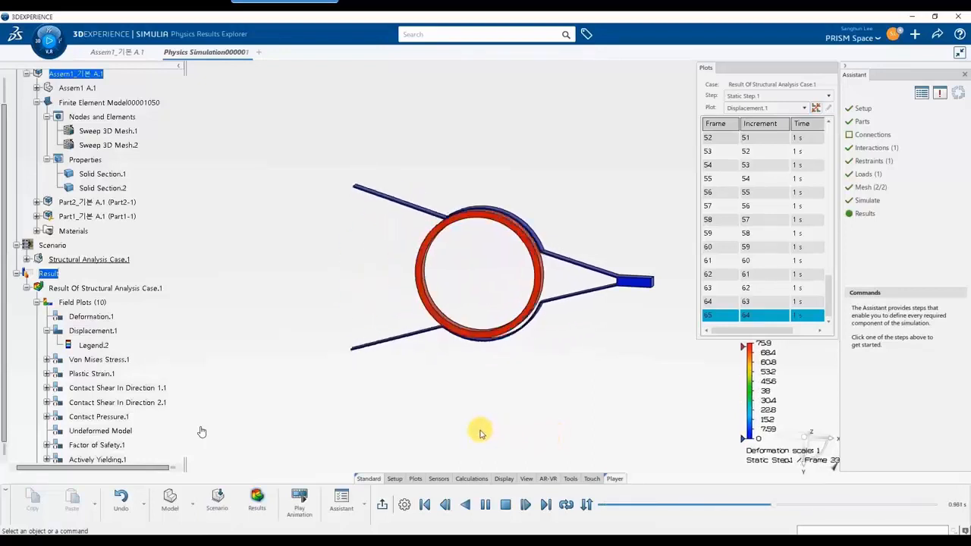
# Step: View the animation with the Von Mises Stress.1 plot and stop the playback
pyautogui.click(743, 108)
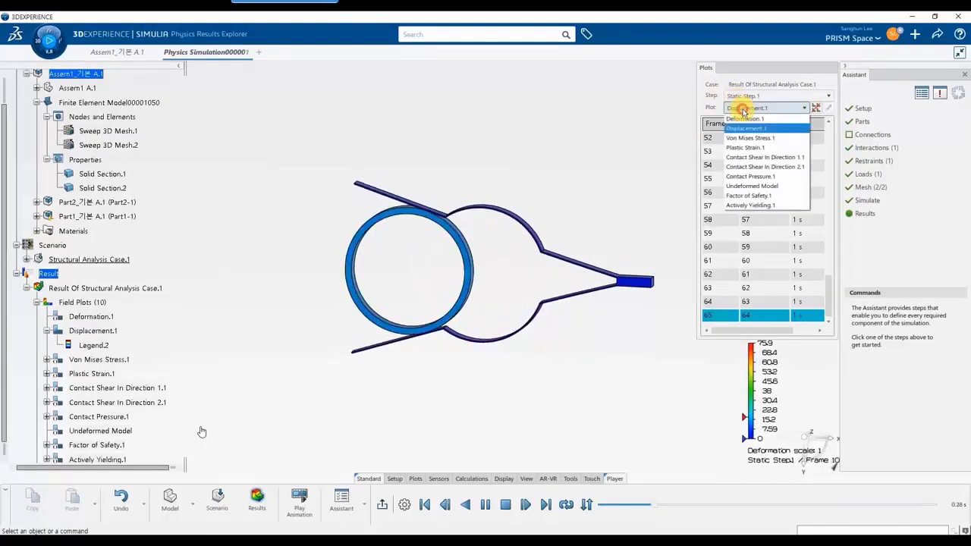
pyautogui.click(757, 138)
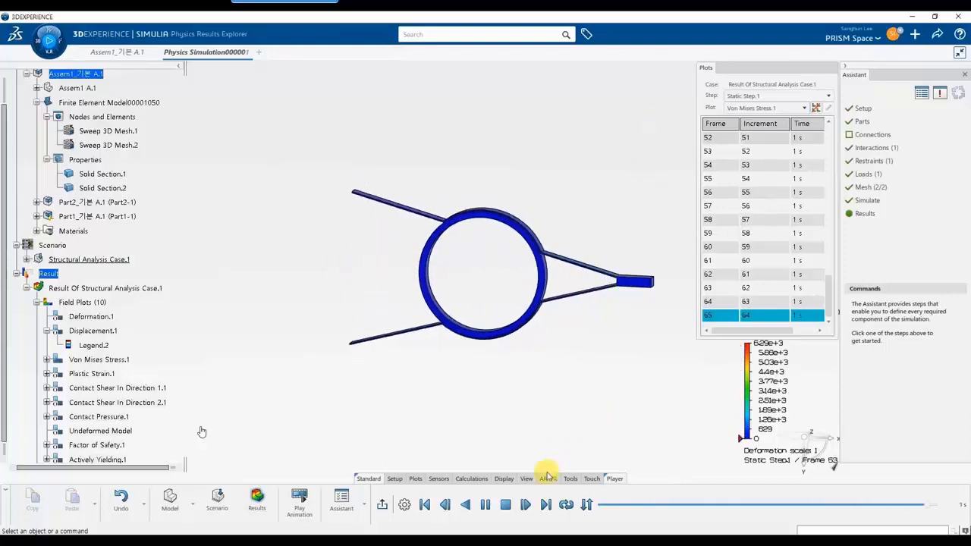
pyautogui.click(506, 505)
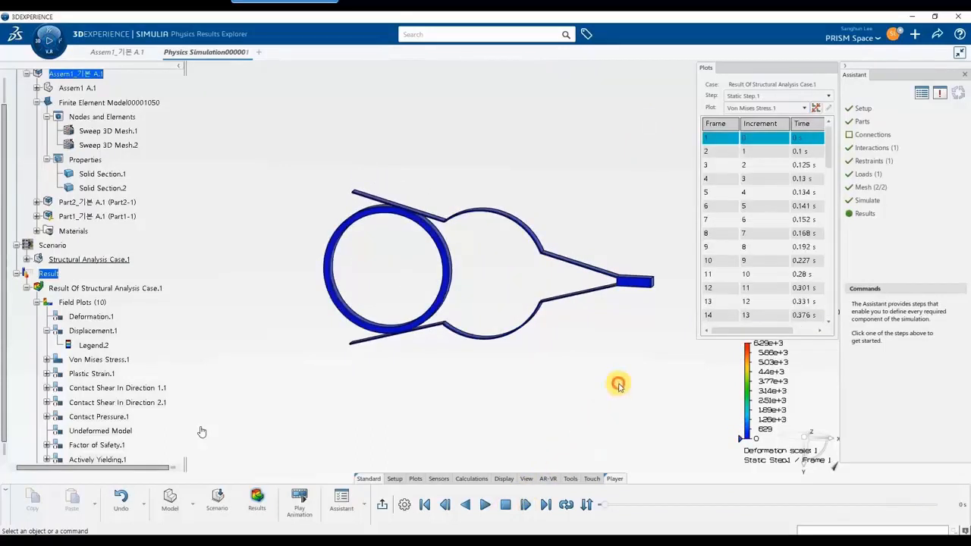
# Step: Switch the result plot to Deformation.1 and animate it
pyautogui.moveTo(635, 347); pyautogui.dragTo(670, 319, button='middle')
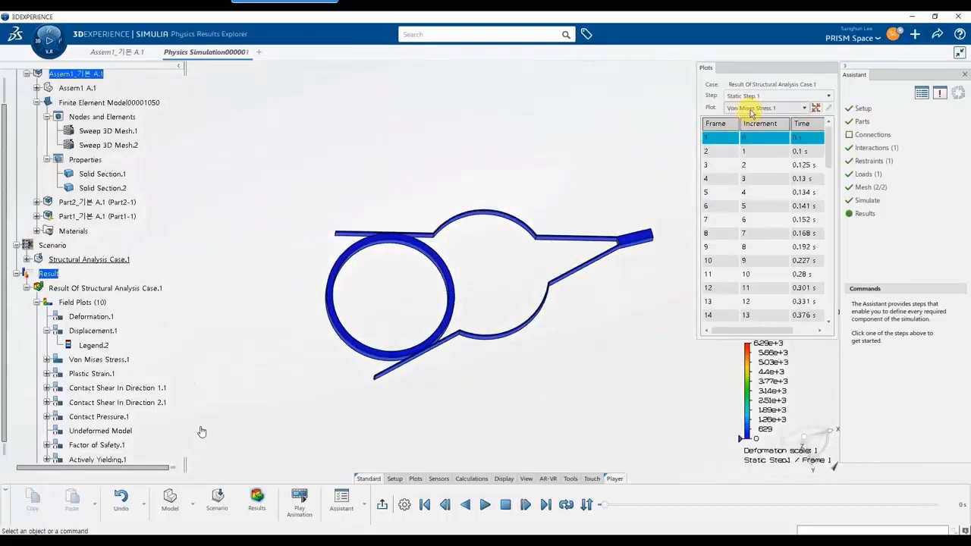
pyautogui.click(766, 108)
pyautogui.click(750, 118)
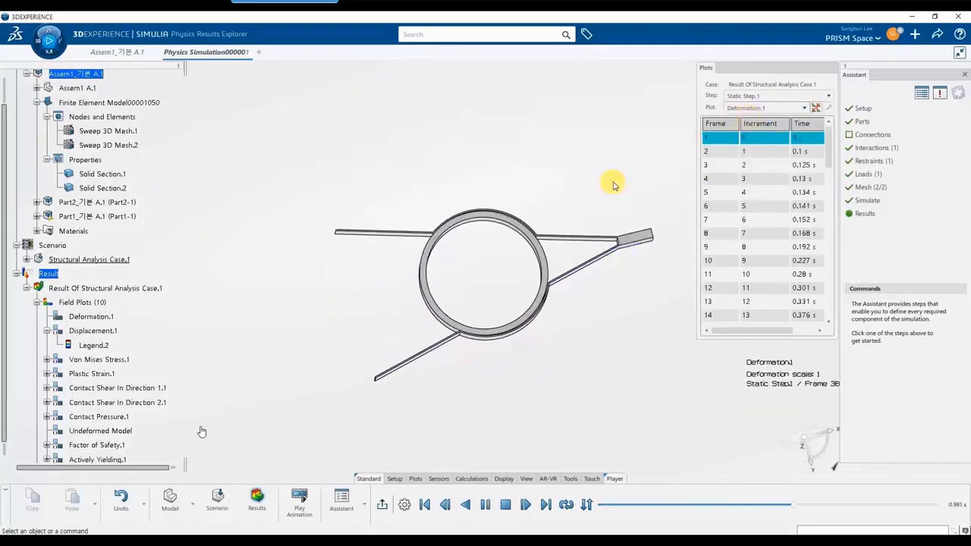
# Step: Create a structural analysis case named dynamic_20 in the scenario
pyautogui.moveTo(614, 186); pyautogui.dragTo(580, 258, button='middle')
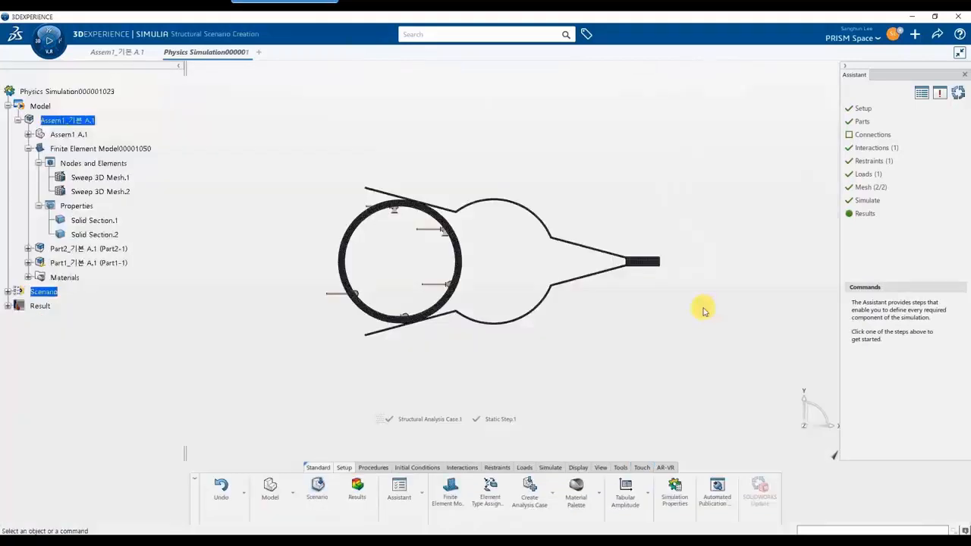
pyautogui.click(531, 491)
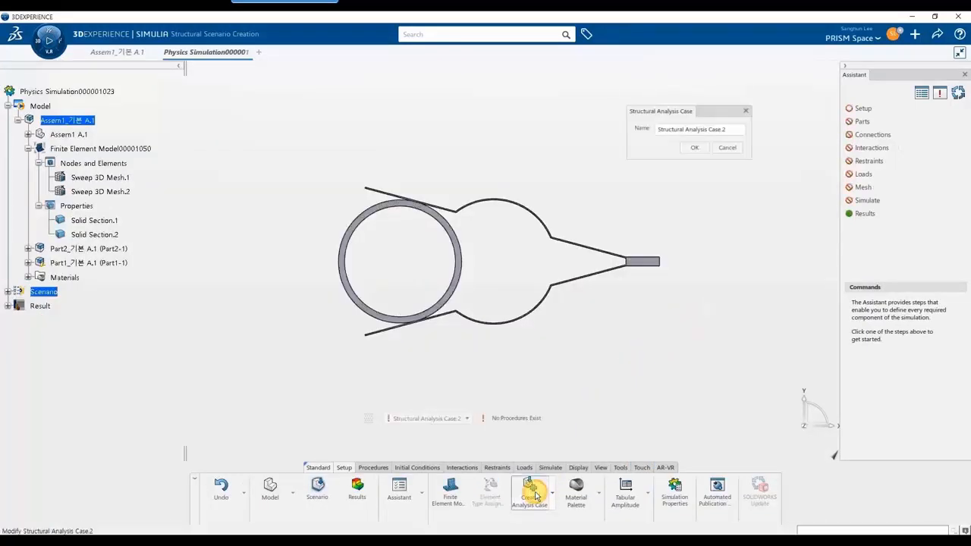
pyautogui.moveTo(726, 130); pyautogui.dragTo(585, 130)
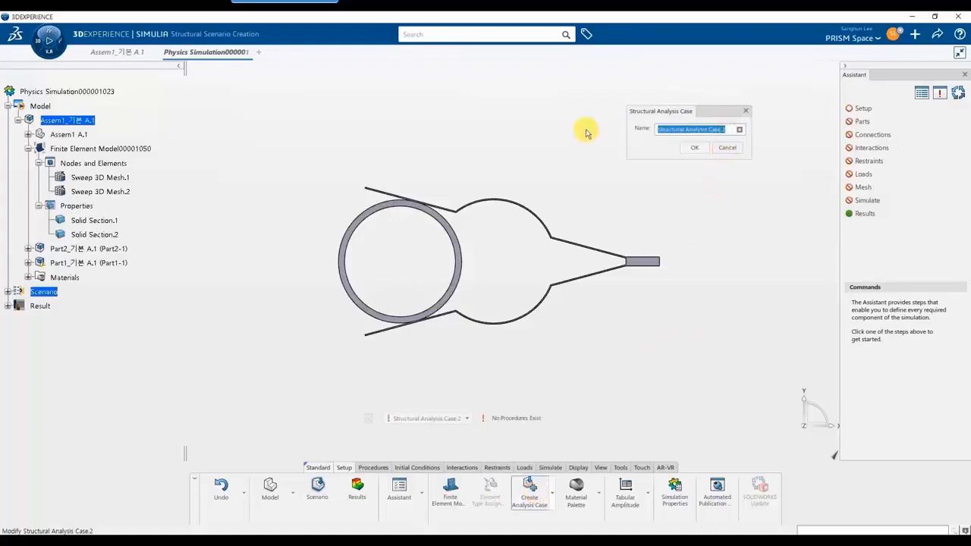
pyautogui.write('dynamic_2D')
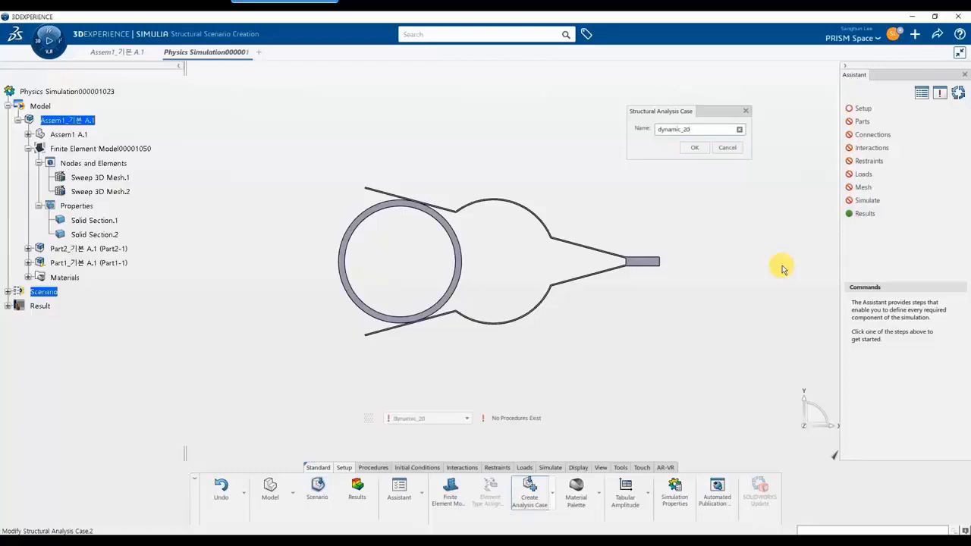
pyautogui.click(693, 148)
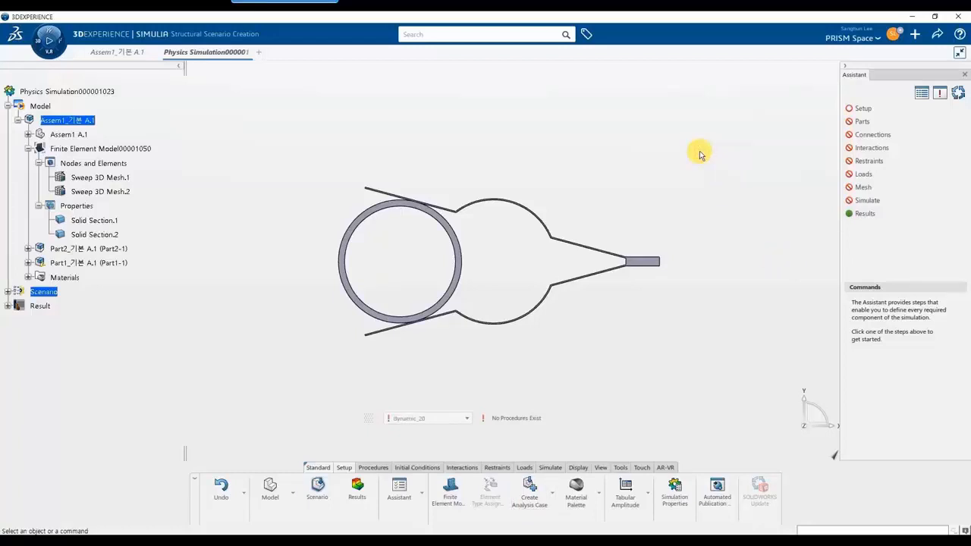
# Step: Add an implicit dynamic step to the dynamic_20 case with a step time of 20 s
pyautogui.click(864, 109)
pyautogui.moveTo(957, 321); pyautogui.dragTo(960, 392)
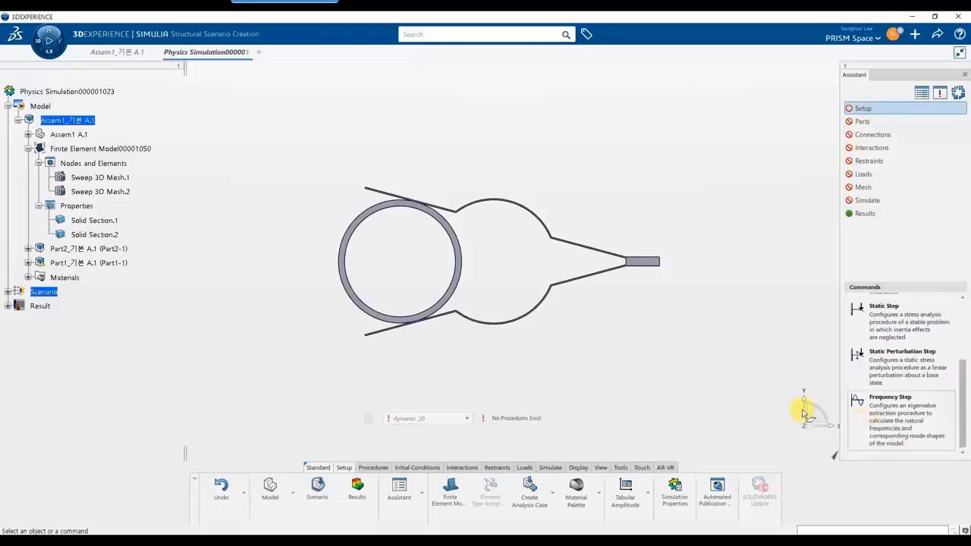
pyautogui.click(373, 468)
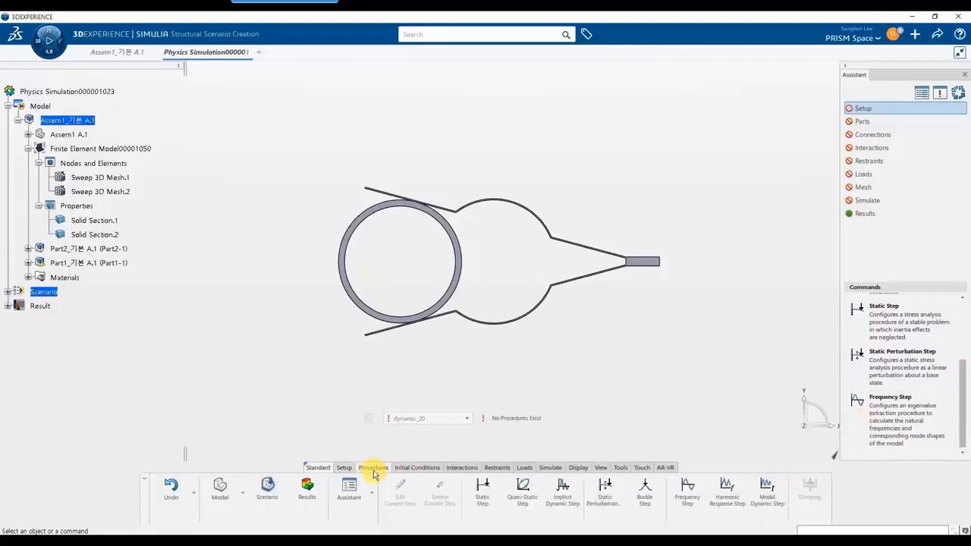
pyautogui.click(563, 504)
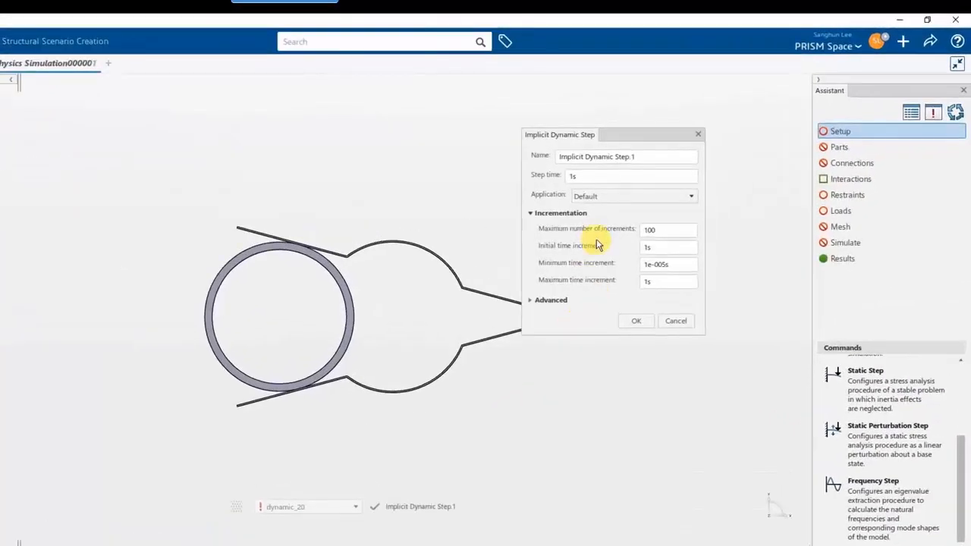
pyautogui.doubleClick(589, 174)
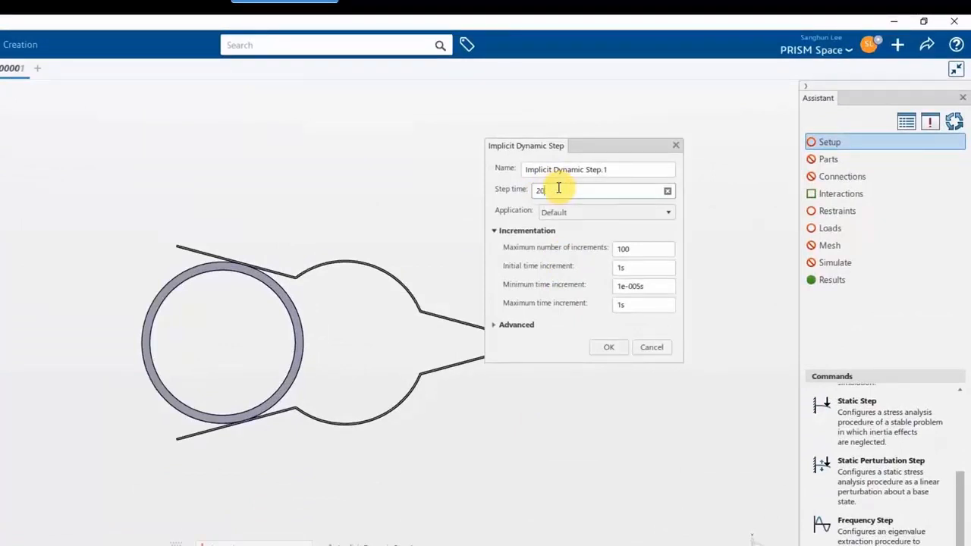
pyautogui.write('20')
# Step: Set the step's maximum number of increments to 1000, initial time increment to 0.1 s and minimum time increment to 1e-010 s
pyautogui.doubleClick(647, 250)
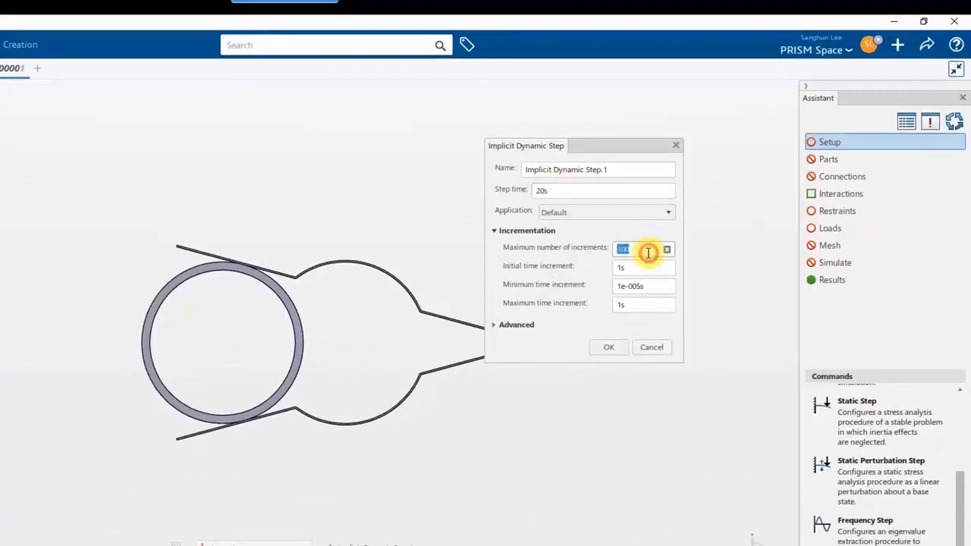
pyautogui.write('1')
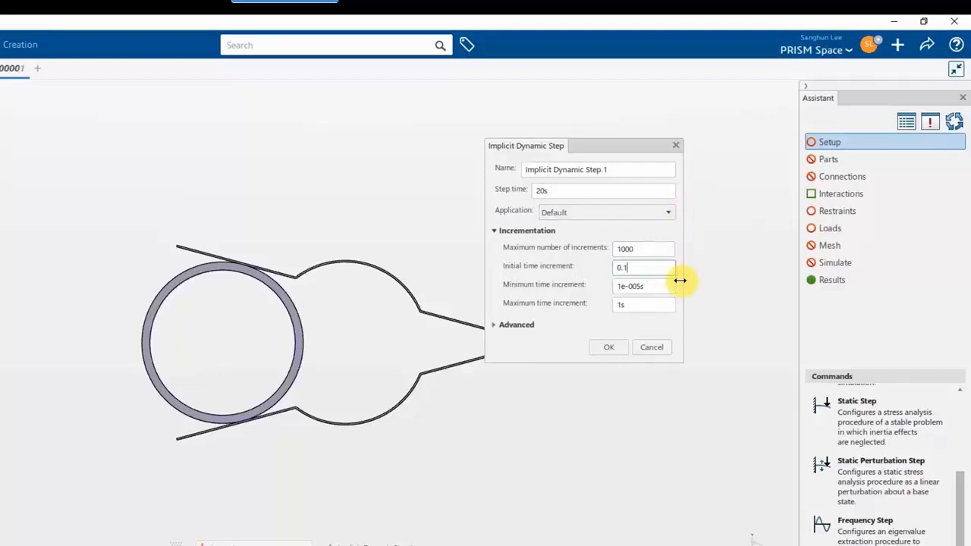
pyautogui.click(640, 286)
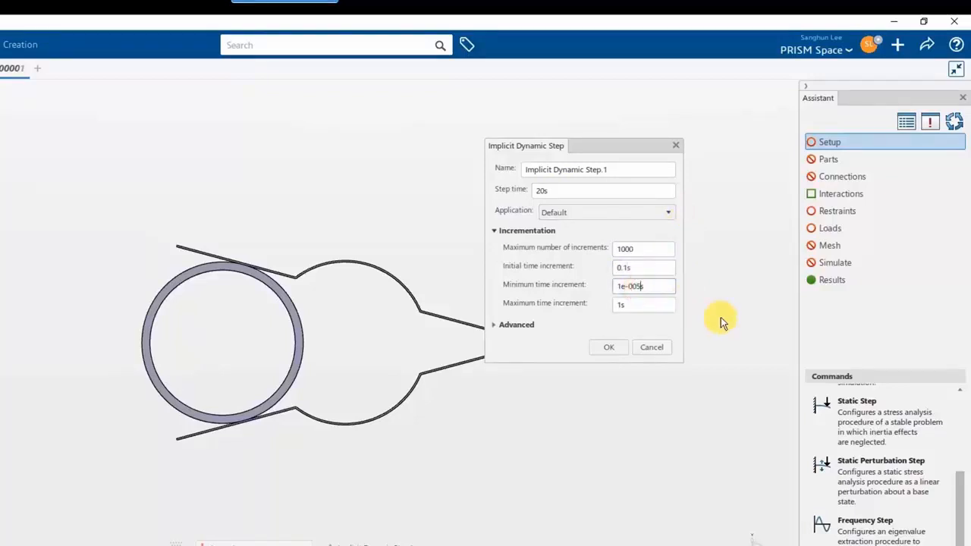
pyautogui.press('BackSpace')
pyautogui.press('BackSpace')
pyautogui.write('10')
pyautogui.click(609, 345)
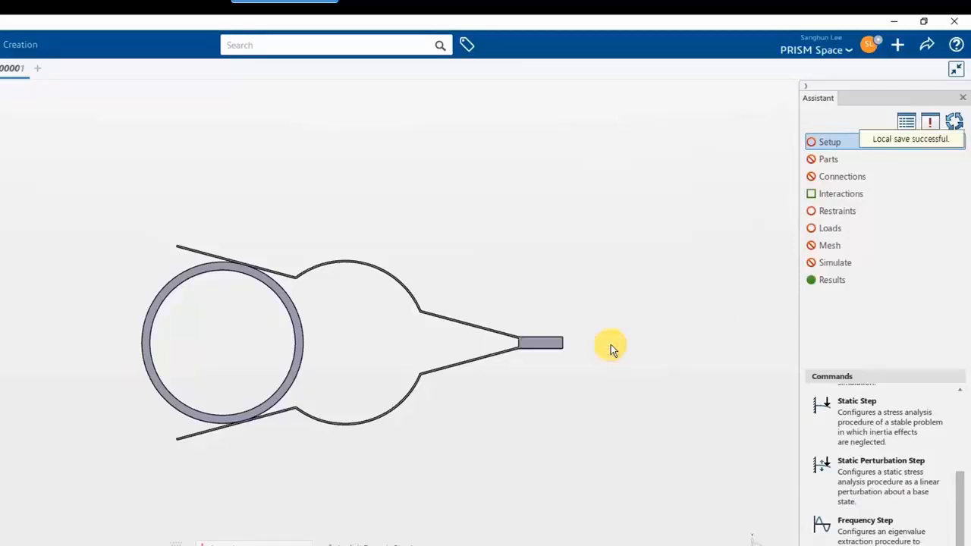
# Step: Assign the existing Finite Element Model00001050 to the dynamic_20 analysis case
pyautogui.click(878, 160)
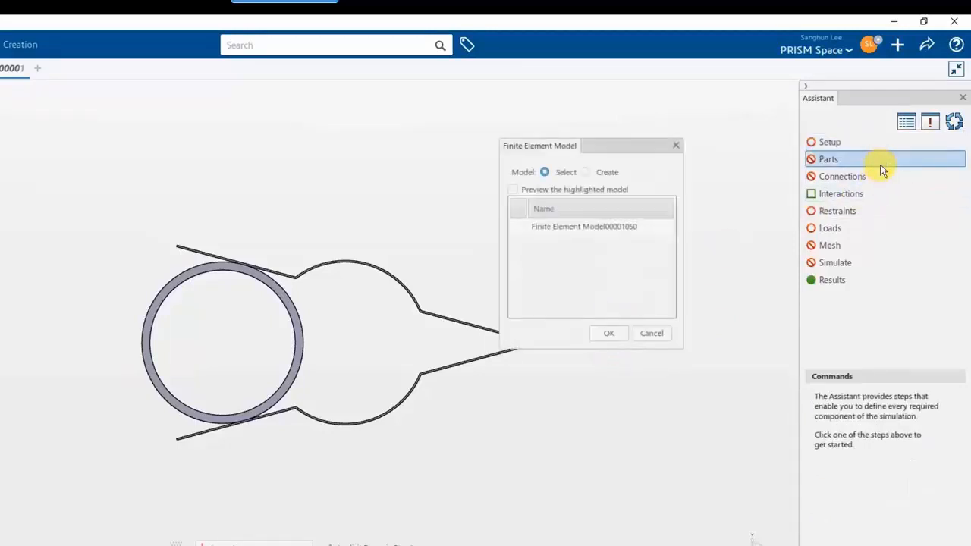
pyautogui.click(518, 229)
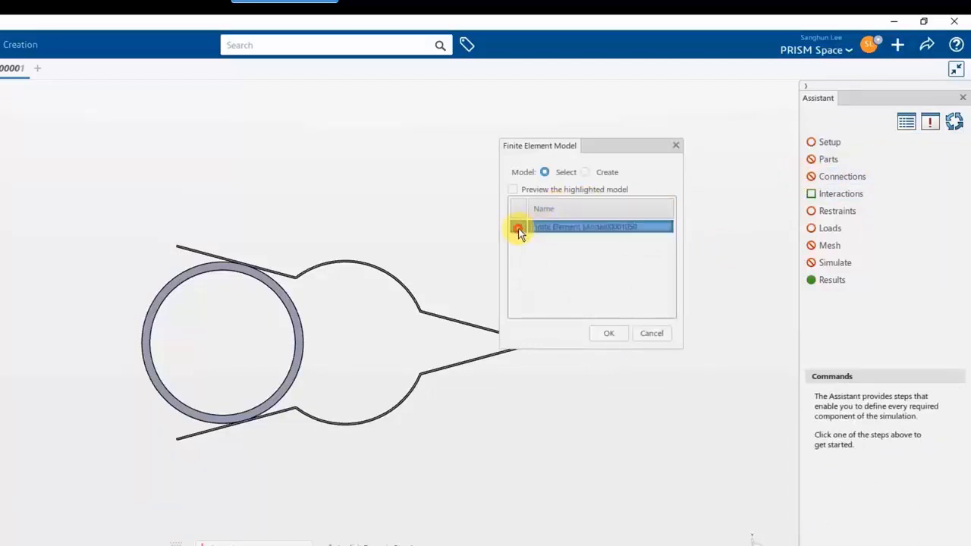
pyautogui.click(610, 333)
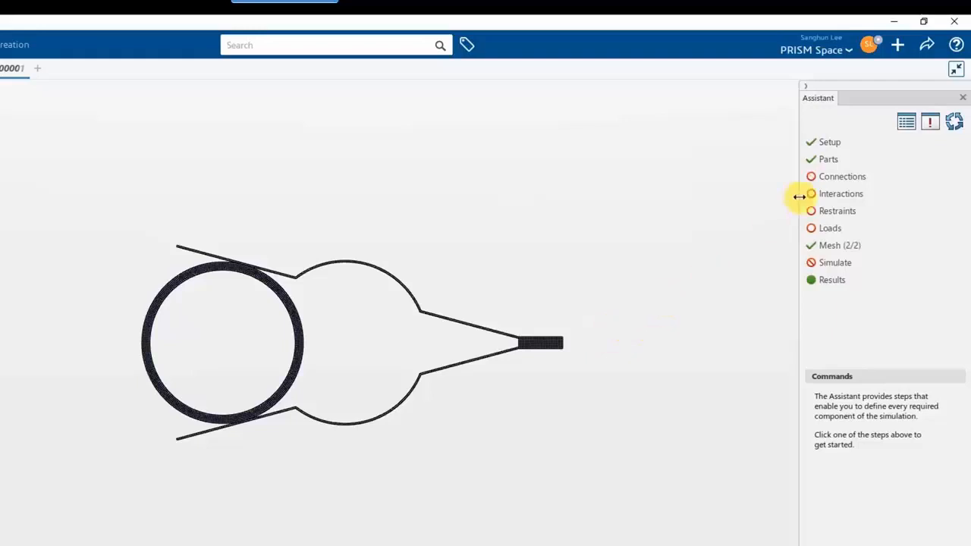
# Step: Define general contact between all surfaces with the default penalty contact property
pyautogui.click(846, 196)
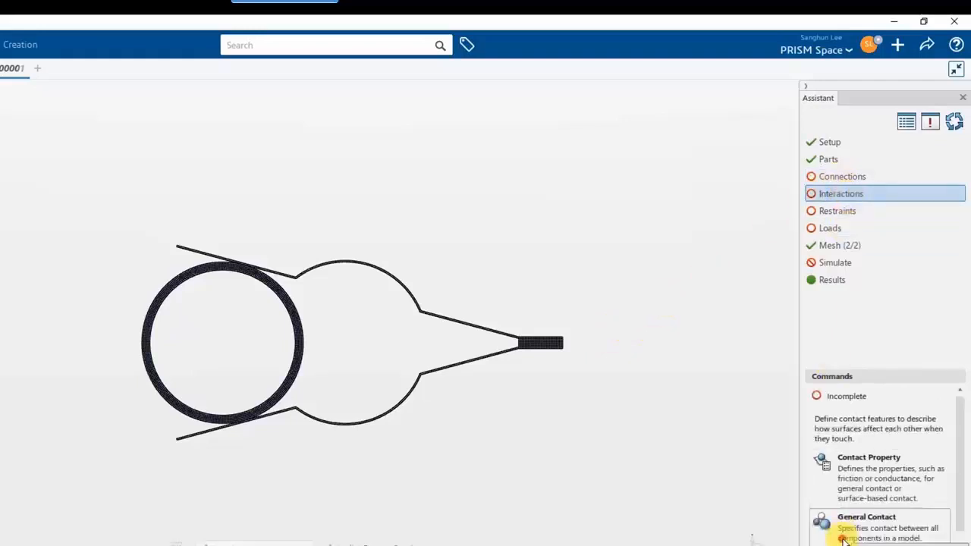
pyautogui.click(843, 538)
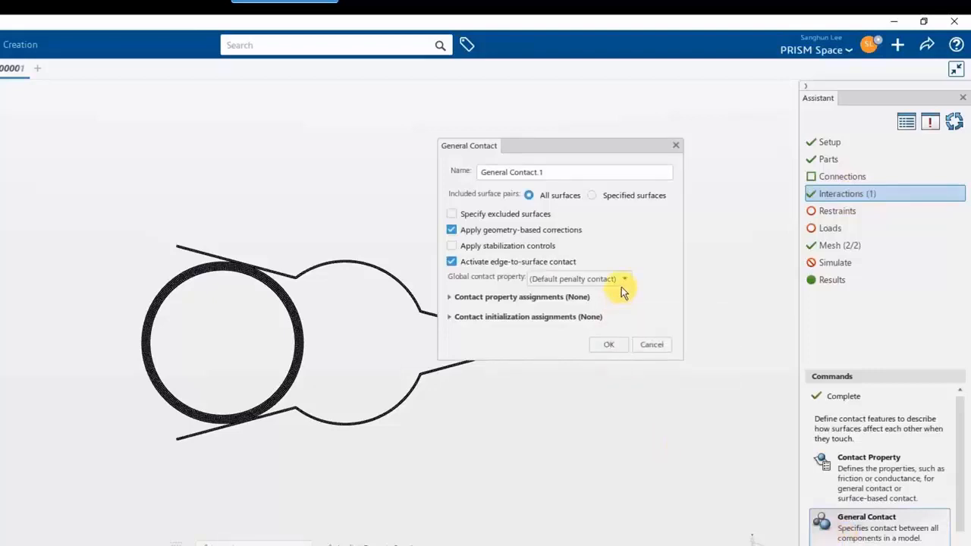
pyautogui.click(611, 345)
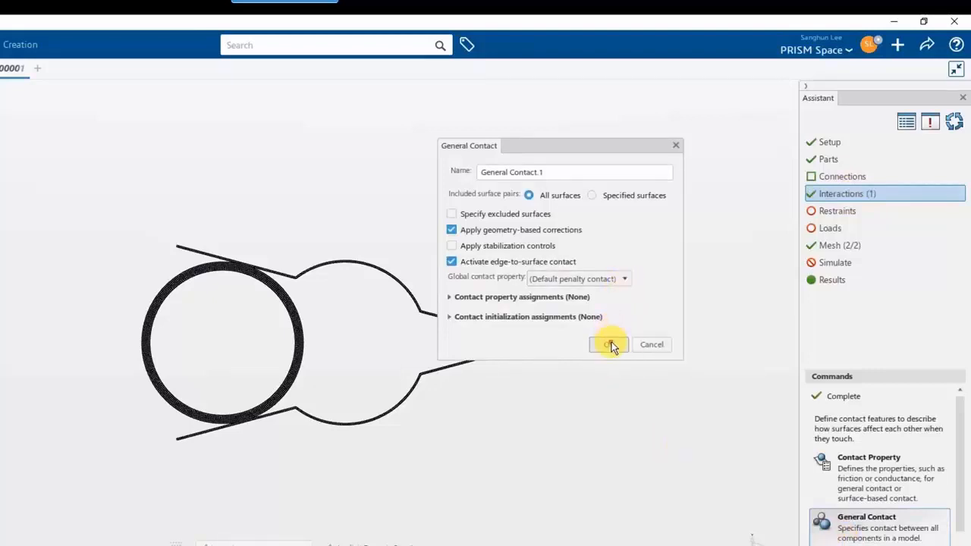
# Step: Clamp three faces of the solid block at the closed end of the clip
pyautogui.click(868, 216)
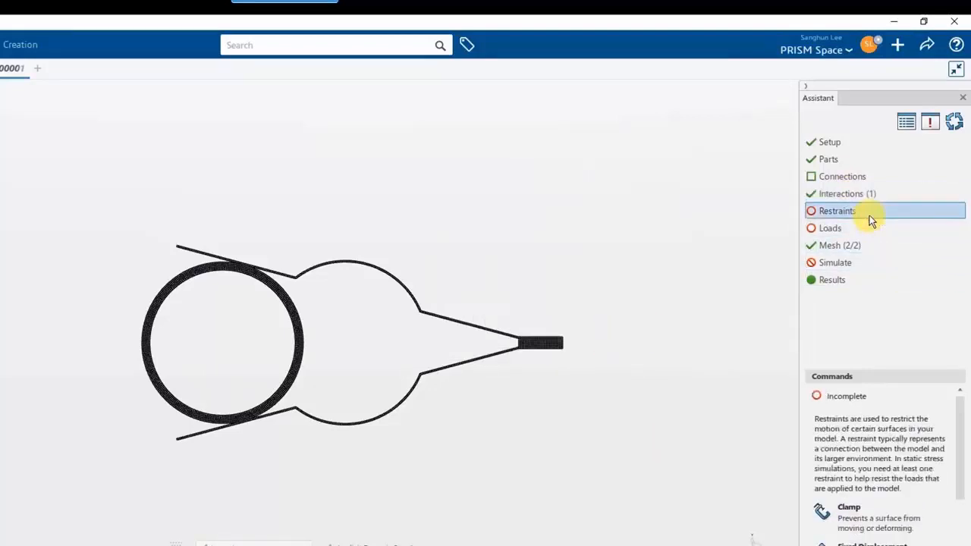
pyautogui.scroll(-2, 948, 429)
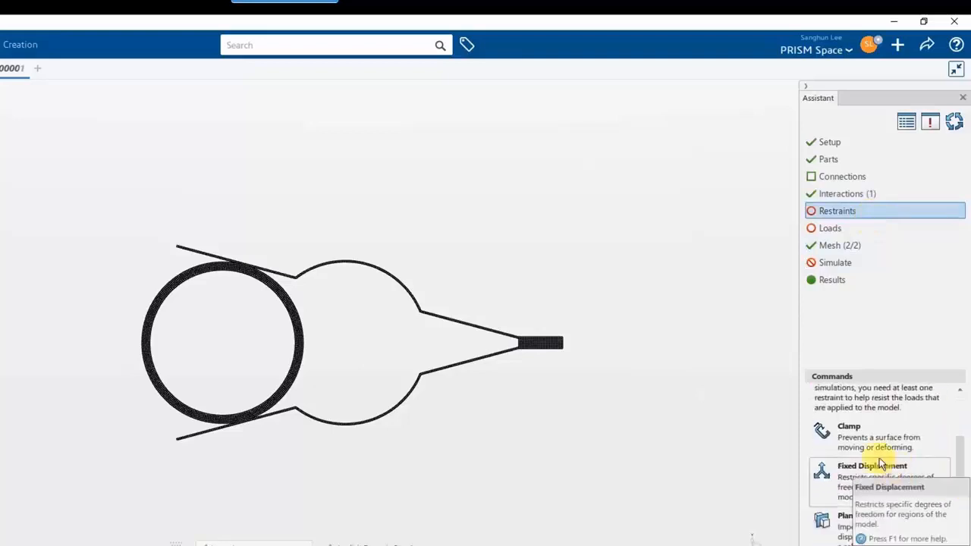
pyautogui.click(860, 441)
pyautogui.moveTo(580, 336); pyautogui.dragTo(523, 353, button='middle')
pyautogui.scroll(4, 531, 361)
pyautogui.click(535, 351)
pyautogui.click(553, 367)
pyautogui.click(513, 196)
pyautogui.click(600, 220)
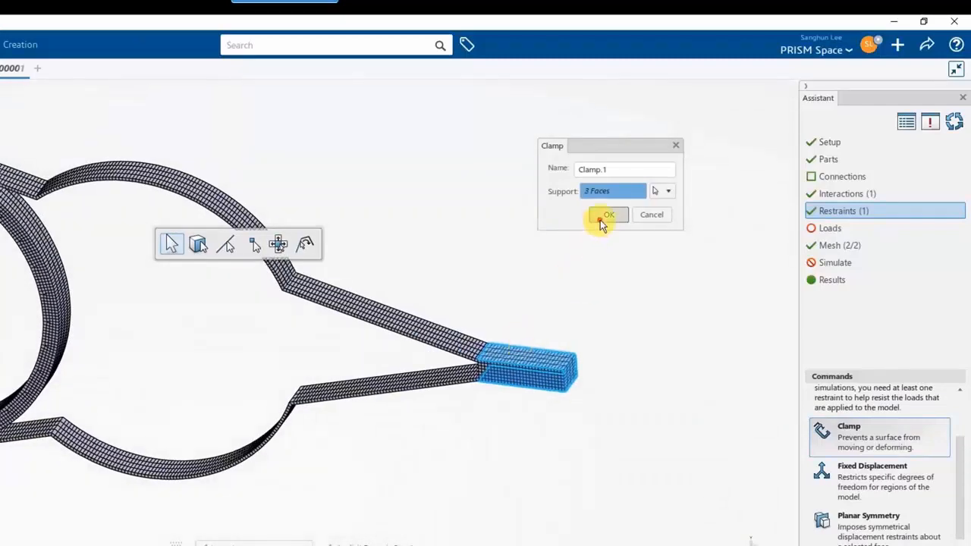
# Step: Apply a 75.95 mm translation in X to the ring's inner face, with orthogonal translations fixed
pyautogui.click(850, 229)
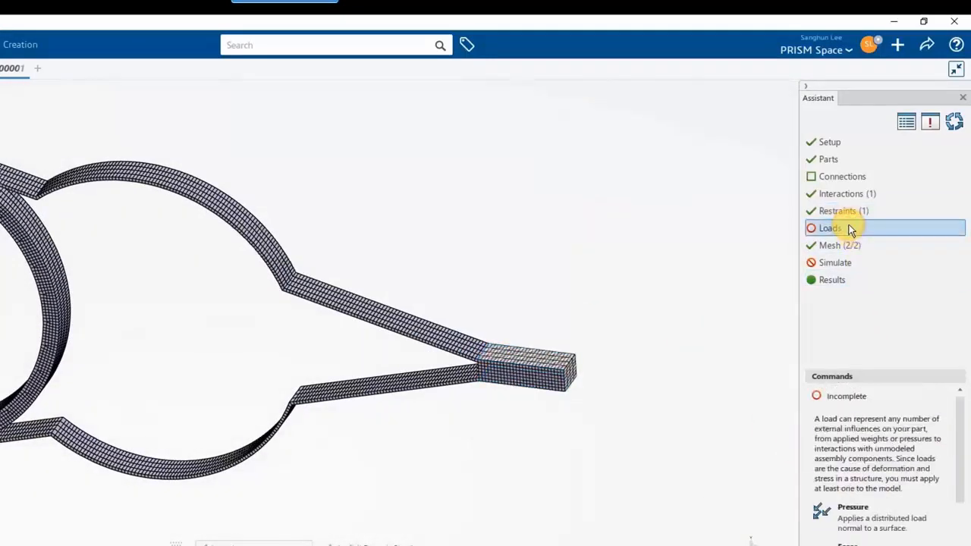
pyautogui.moveTo(958, 461); pyautogui.dragTo(960, 545)
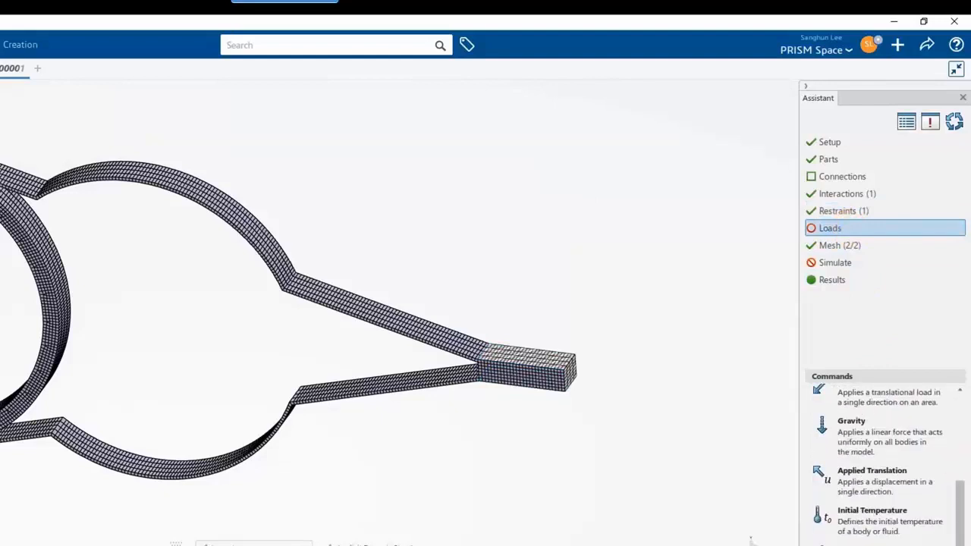
pyautogui.click(883, 489)
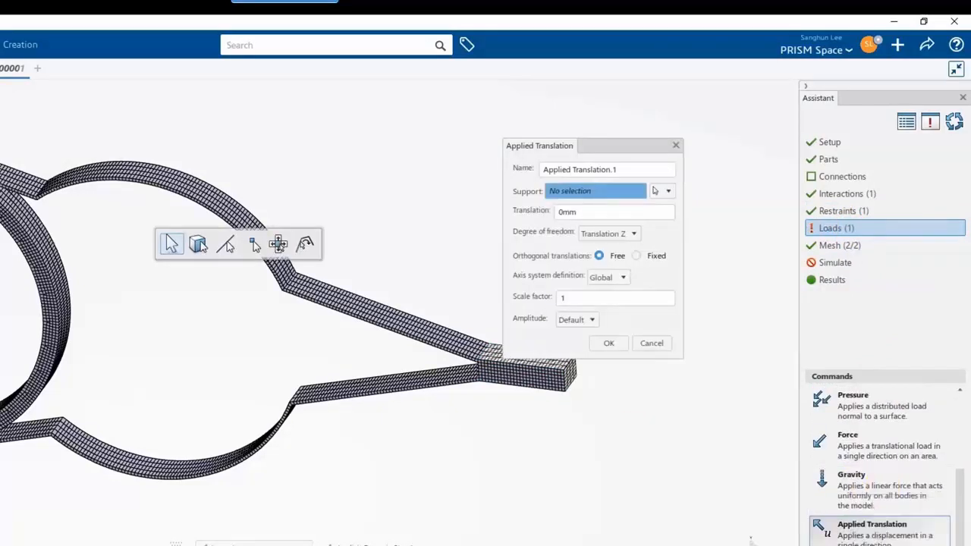
pyautogui.click(60, 362)
pyautogui.click(599, 234)
pyautogui.click(594, 248)
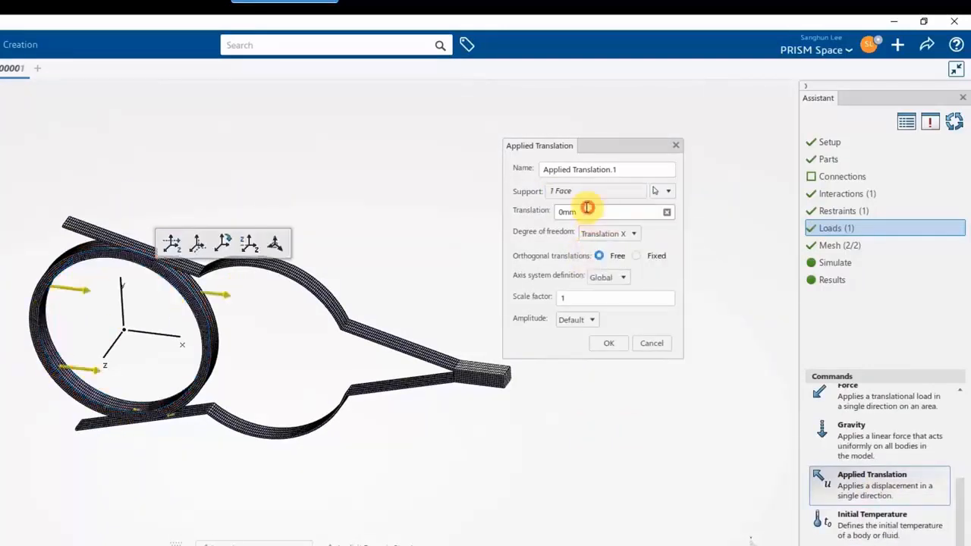
pyautogui.doubleClick(594, 211)
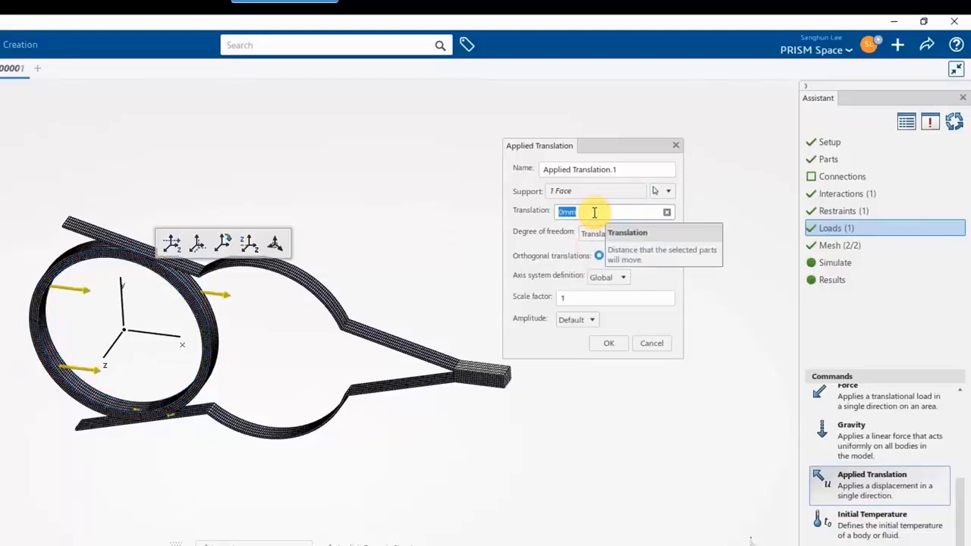
pyautogui.write('75')
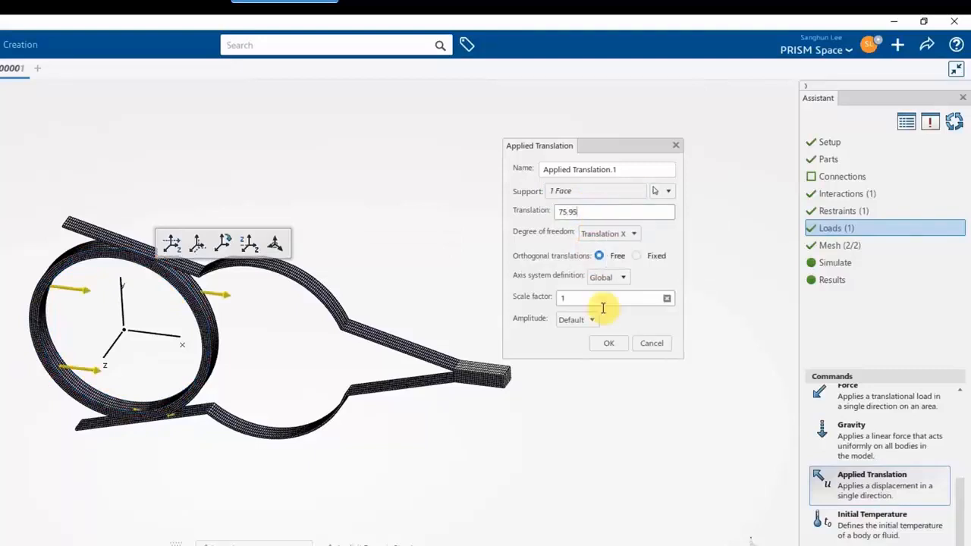
pyautogui.write('.95')
pyautogui.click(641, 255)
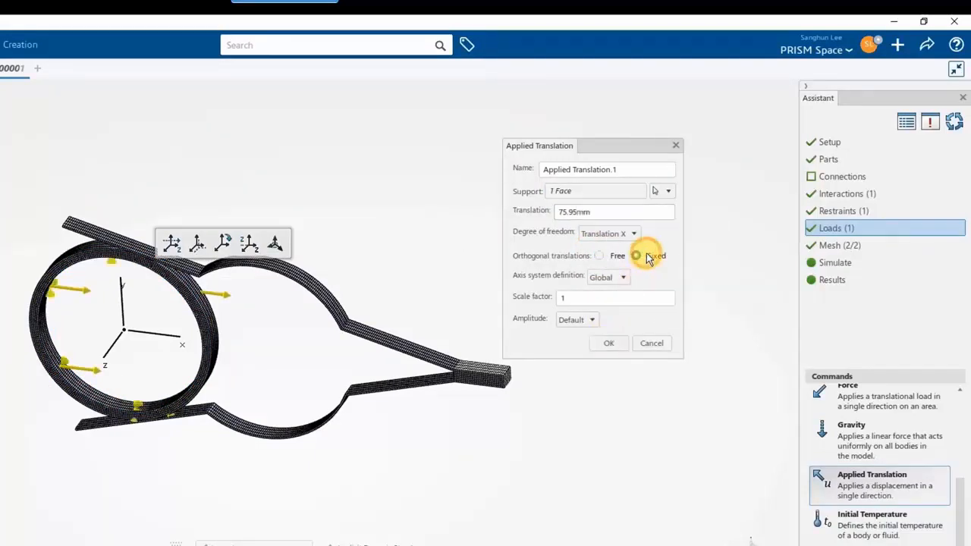
pyautogui.click(611, 344)
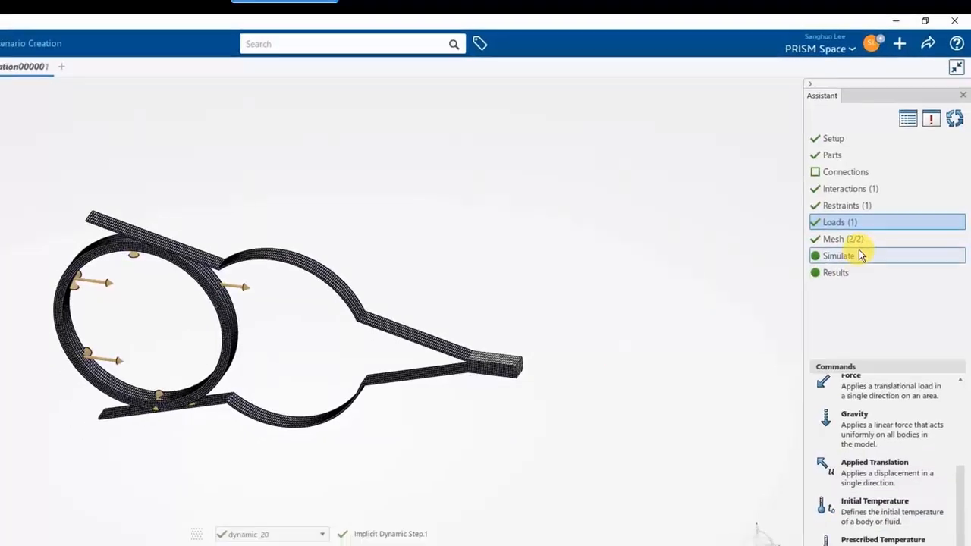
# Step: Run the dynamic_20 simulation as Local interactive with the Embedded license on 4 cores
pyautogui.click(861, 255)
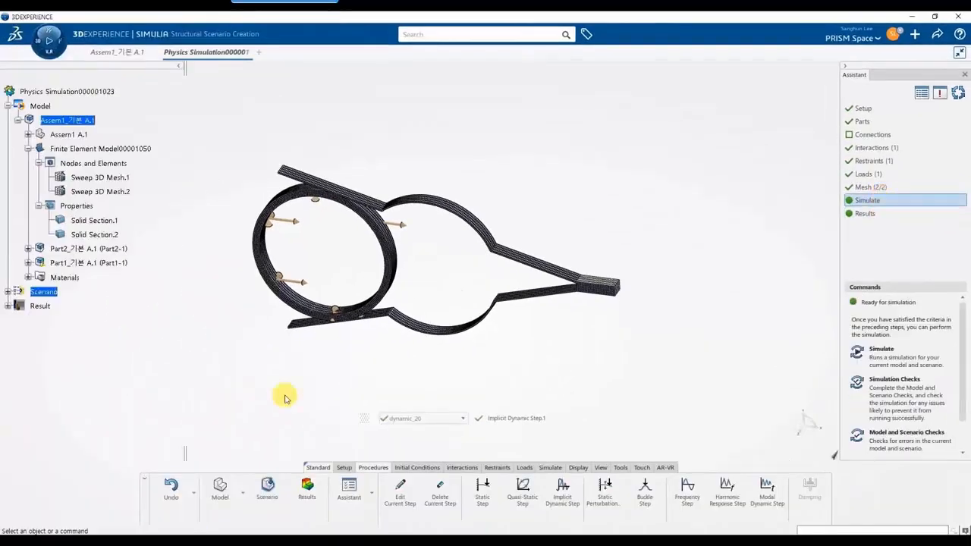
pyautogui.click(8, 292)
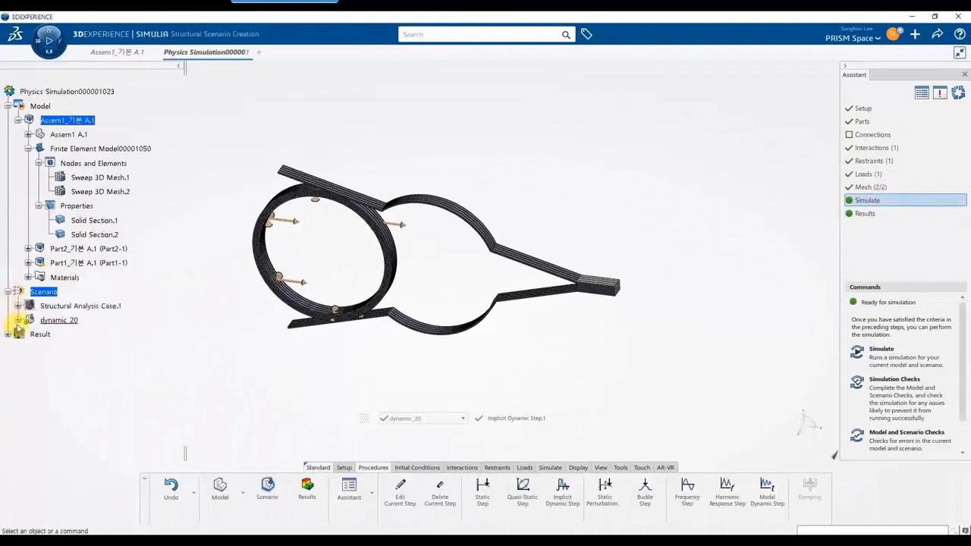
pyautogui.click(18, 320)
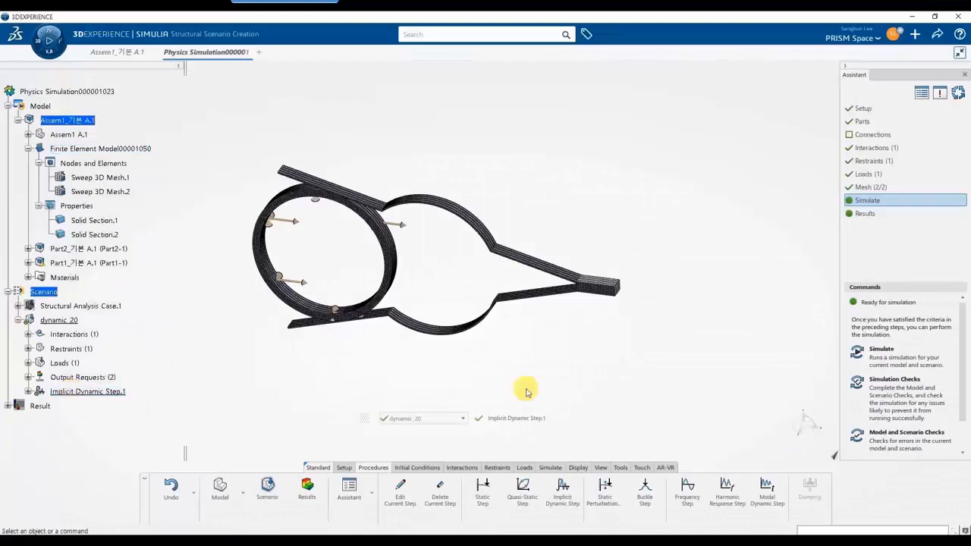
pyautogui.click(884, 353)
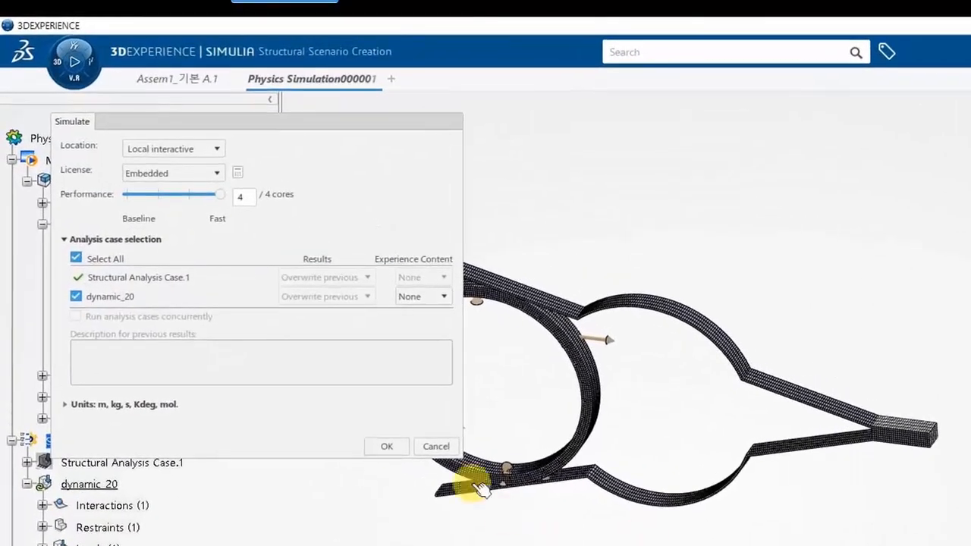
pyautogui.click(384, 446)
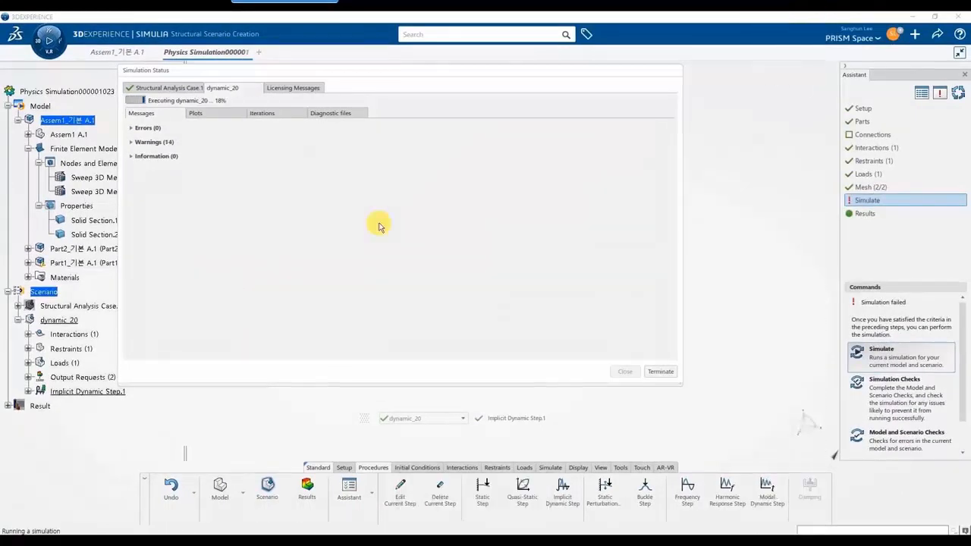
# Step: Review the running dynamic_20 job's plot of total time versus increment and its full iteration table
pyautogui.click(196, 113)
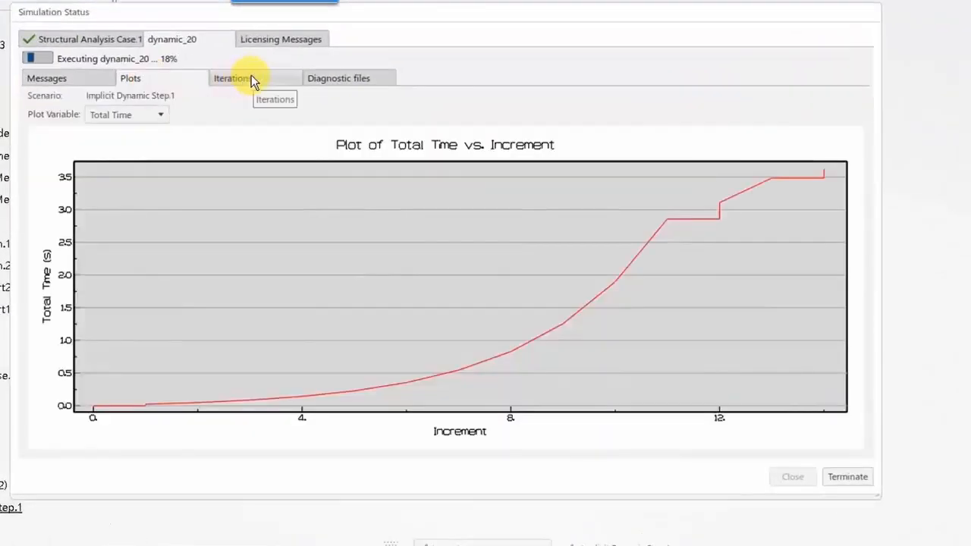
pyautogui.click(253, 78)
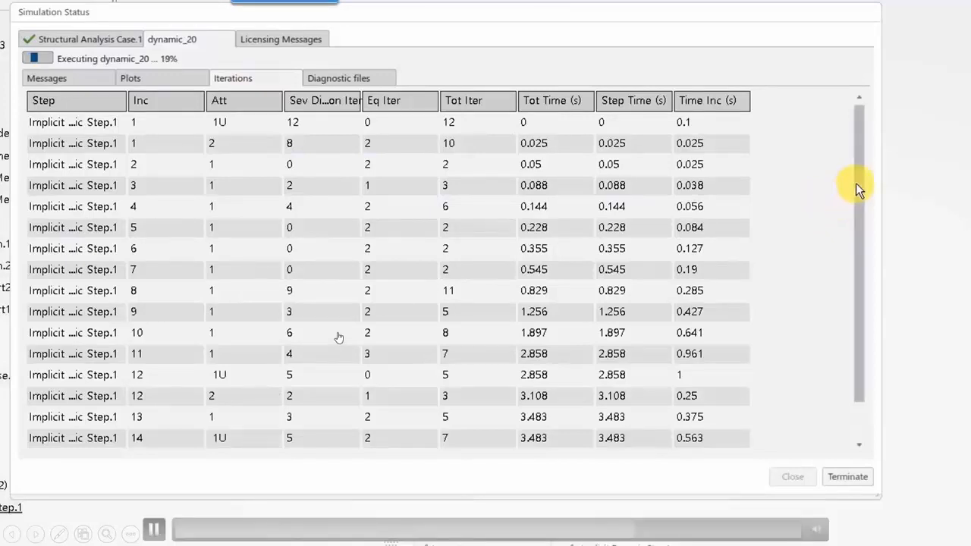
pyautogui.moveTo(859, 186); pyautogui.dragTo(845, 281)
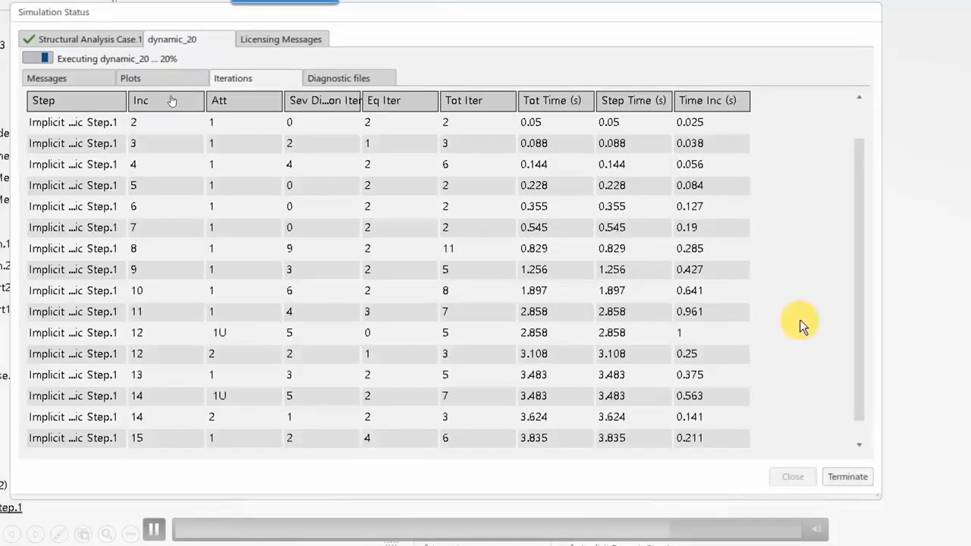
pyautogui.moveTo(856, 316); pyautogui.dragTo(860, 361)
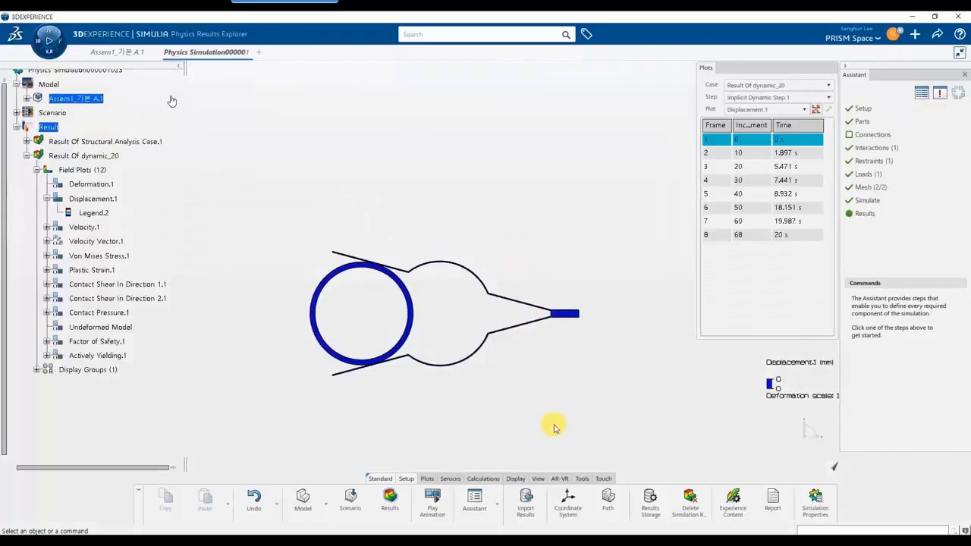
# Step: Animate the dynamic_20 displacement result in front view, and switch the plot to Von Mises Stress.1
pyautogui.click(537, 480)
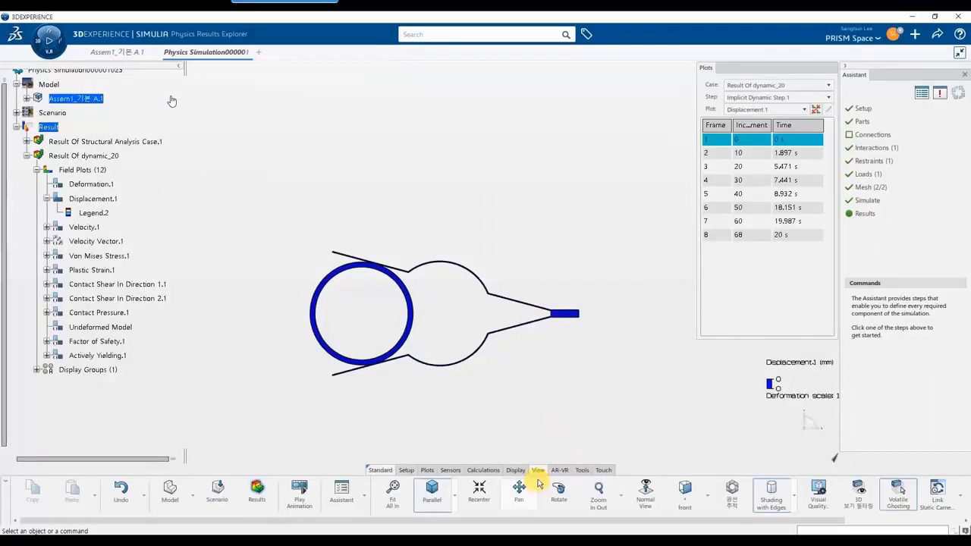
pyautogui.click(683, 489)
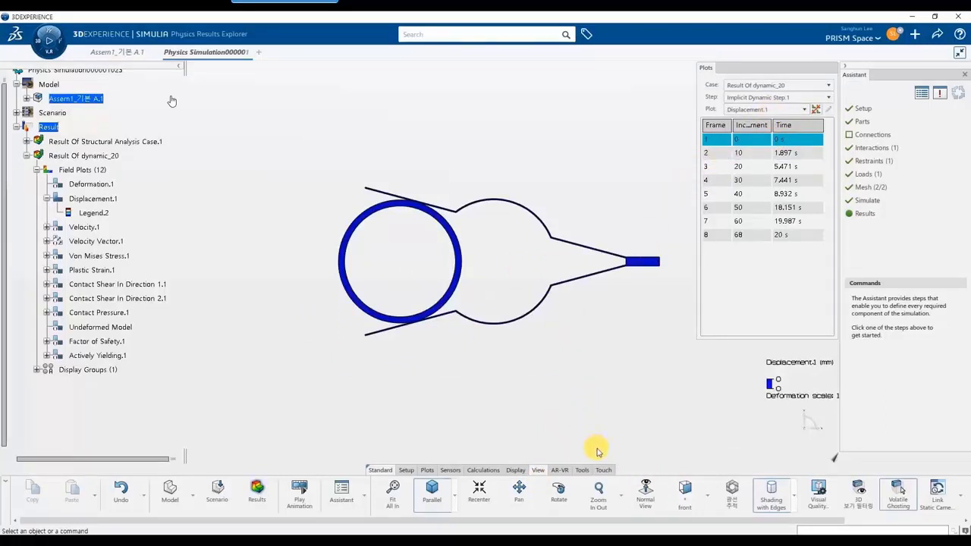
pyautogui.click(302, 491)
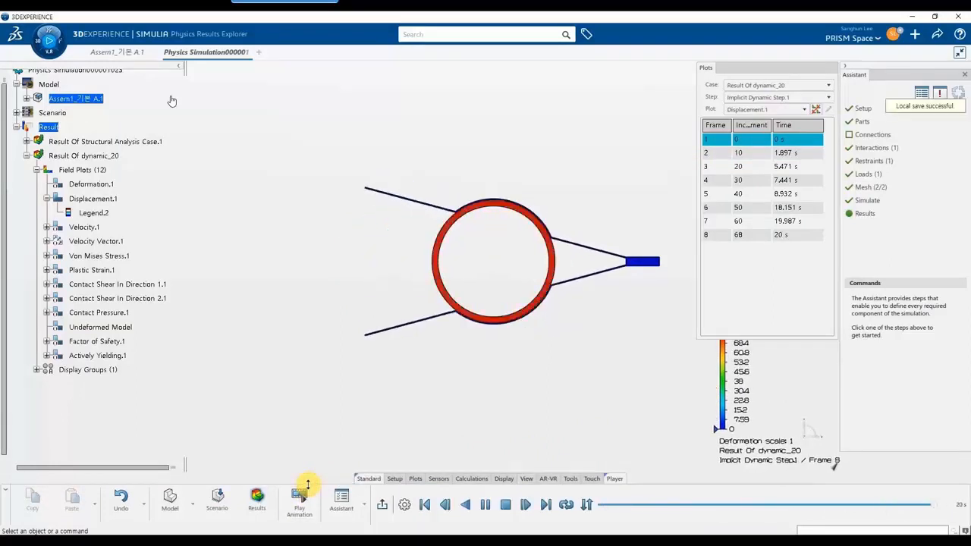
pyautogui.click(804, 109)
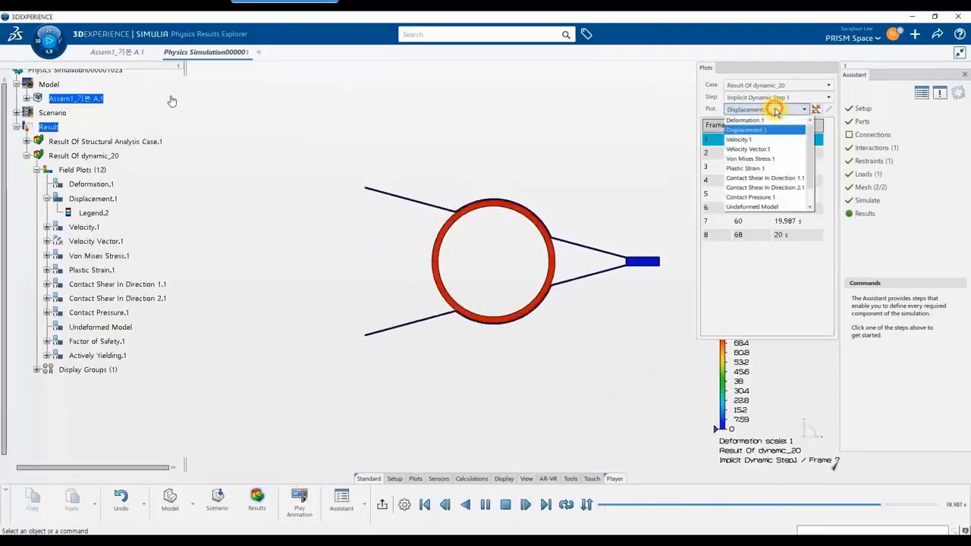
pyautogui.click(774, 158)
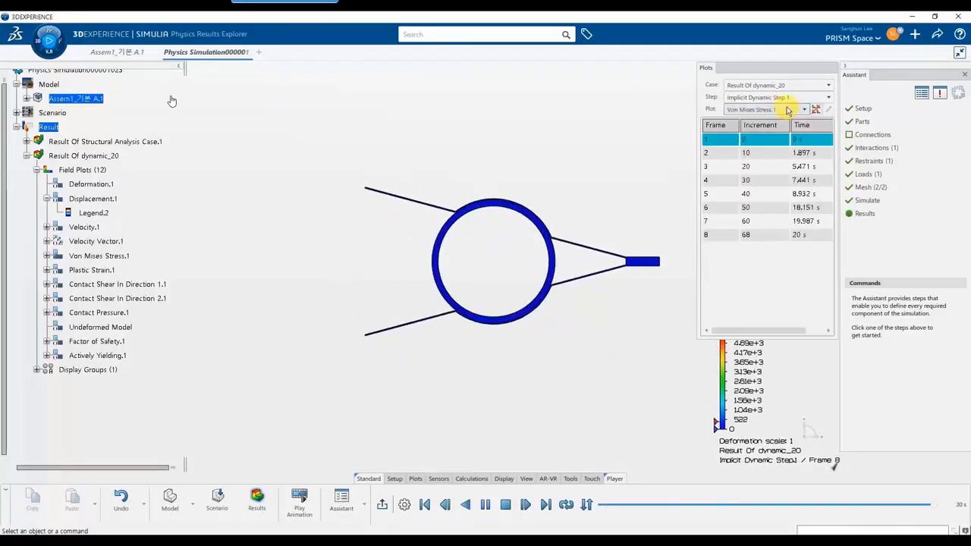
pyautogui.moveTo(645, 212); pyautogui.dragTo(600, 239, button='middle')
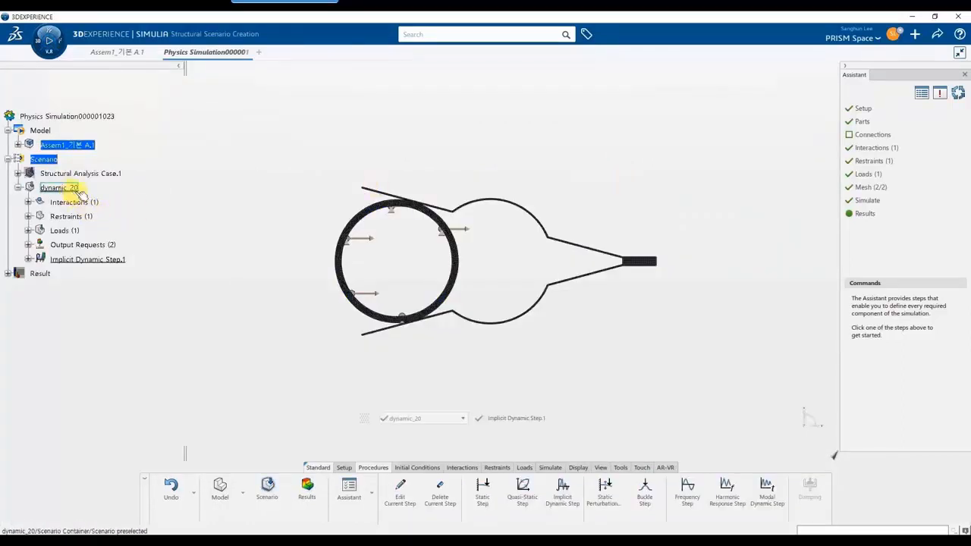
# Step: Duplicate the dynamic_20 analysis case and name the copy dynamic_01
pyautogui.click(344, 467)
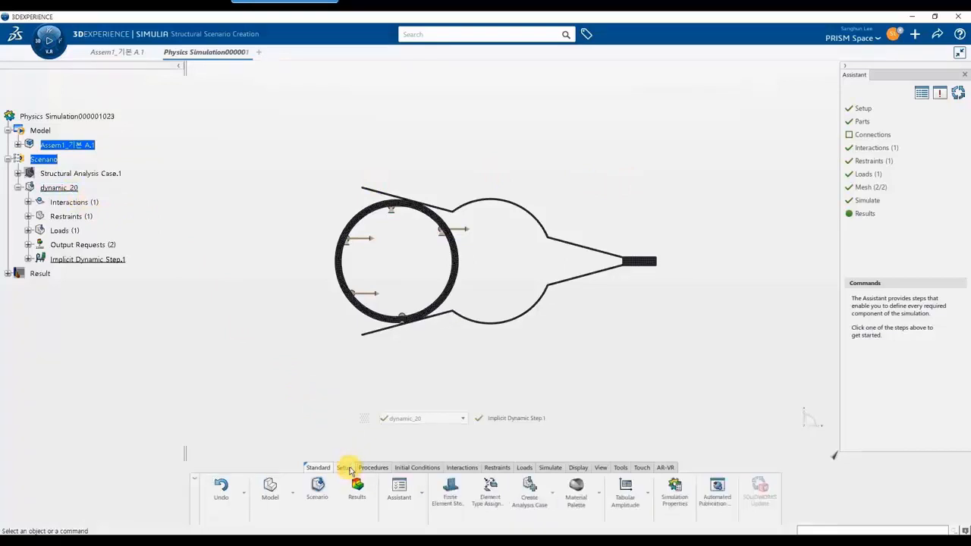
pyautogui.click(550, 493)
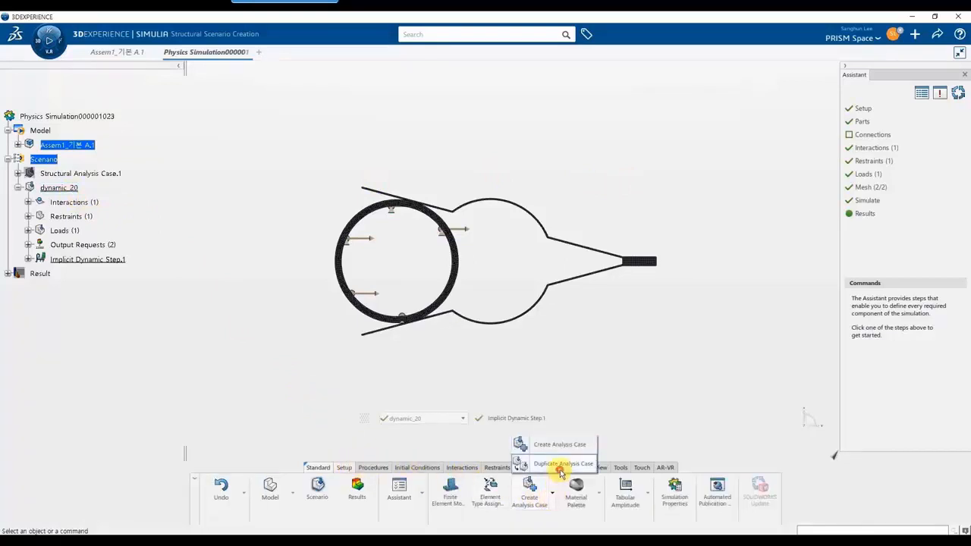
pyautogui.click(560, 468)
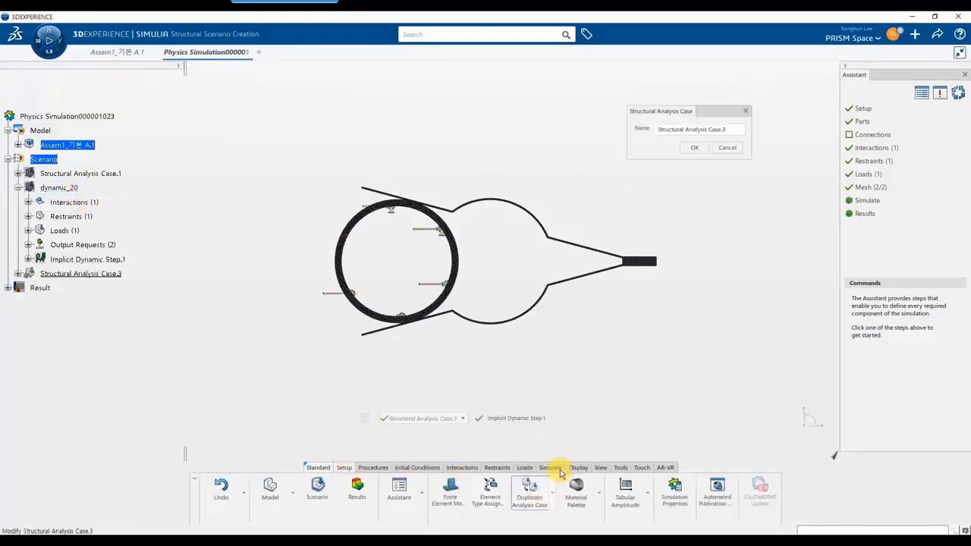
pyautogui.click(732, 127)
pyautogui.moveTo(731, 127); pyautogui.dragTo(569, 130)
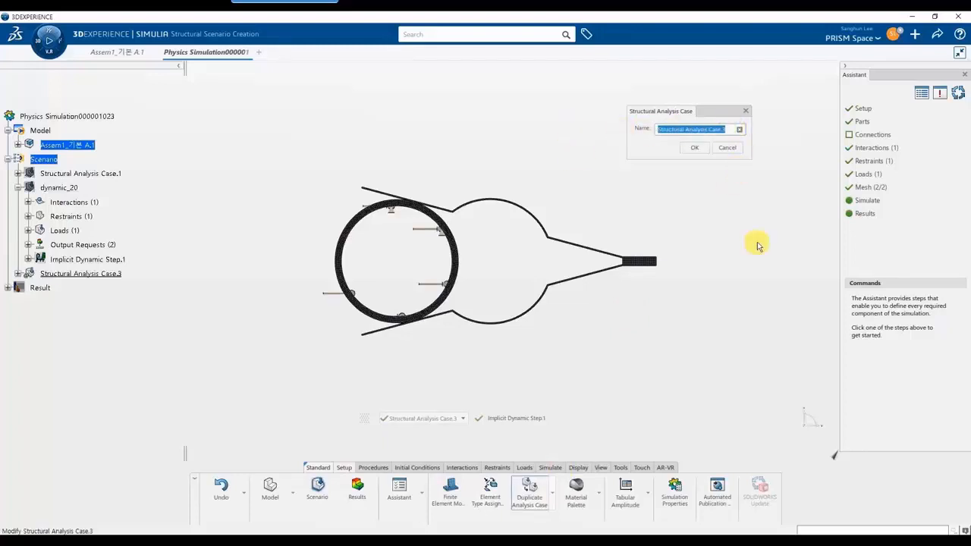
pyautogui.write('dynamic_01')
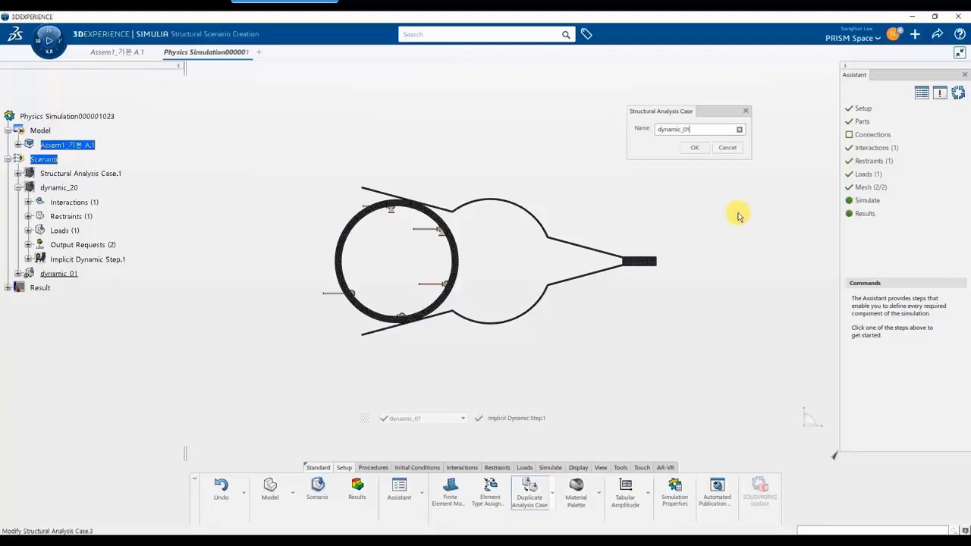
pyautogui.click(694, 148)
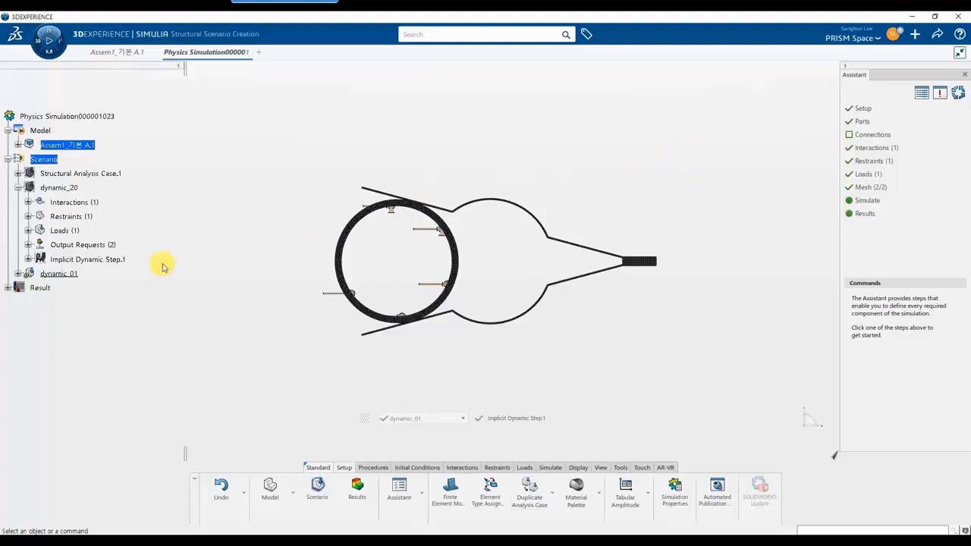
# Step: Set the step time of dynamic_01's implicit dynamic step to 0.1 s
pyautogui.click(54, 274)
pyautogui.click(18, 274)
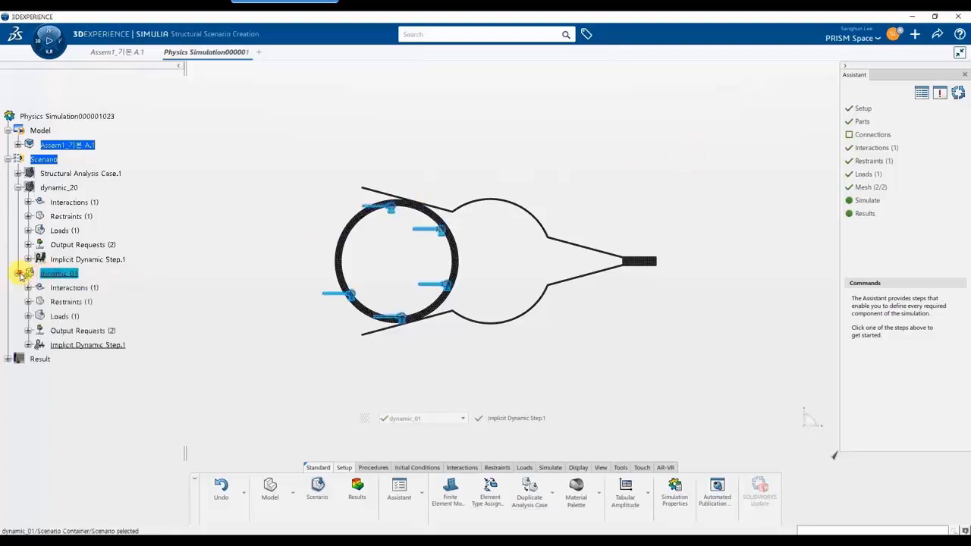
pyautogui.click(79, 346)
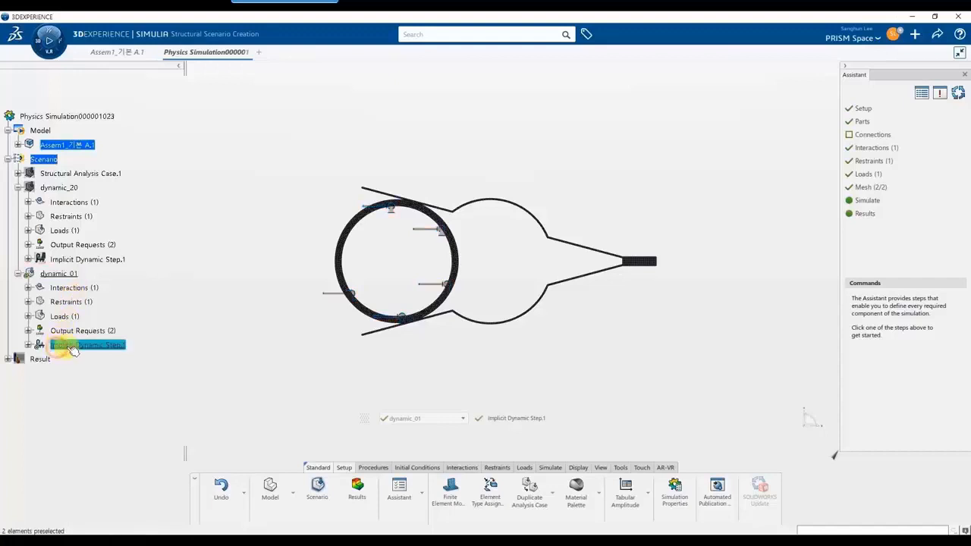
pyautogui.doubleClick(82, 347)
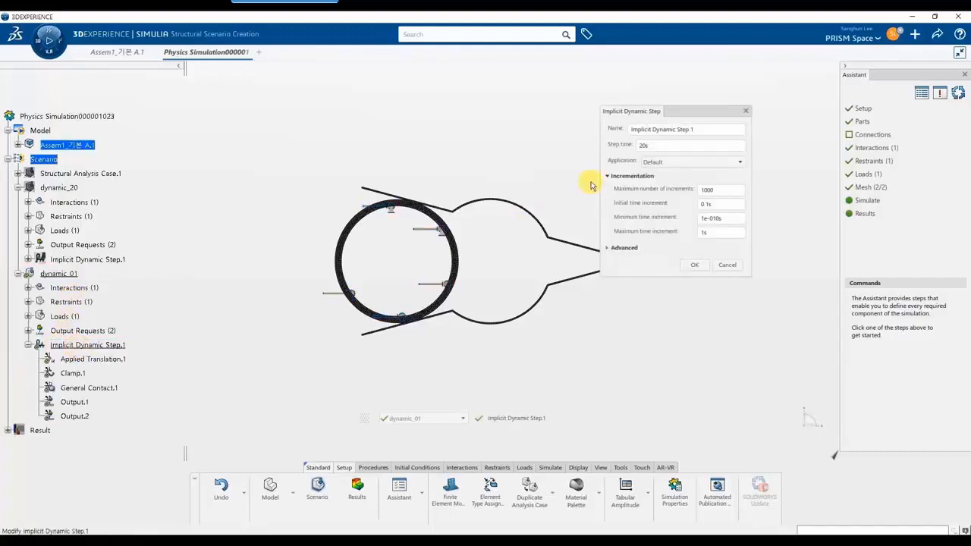
pyautogui.doubleClick(657, 149)
pyautogui.write('0.1')
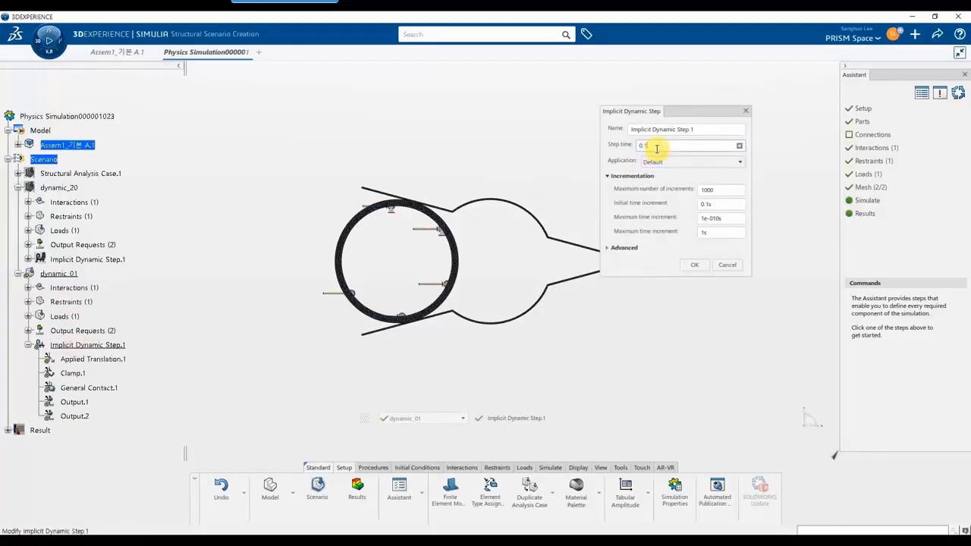
# Step: Set the step's initial time increment to 0.01 s and minimum time increment to 1e-015 s, and apply the changes
pyautogui.doubleClick(726, 205)
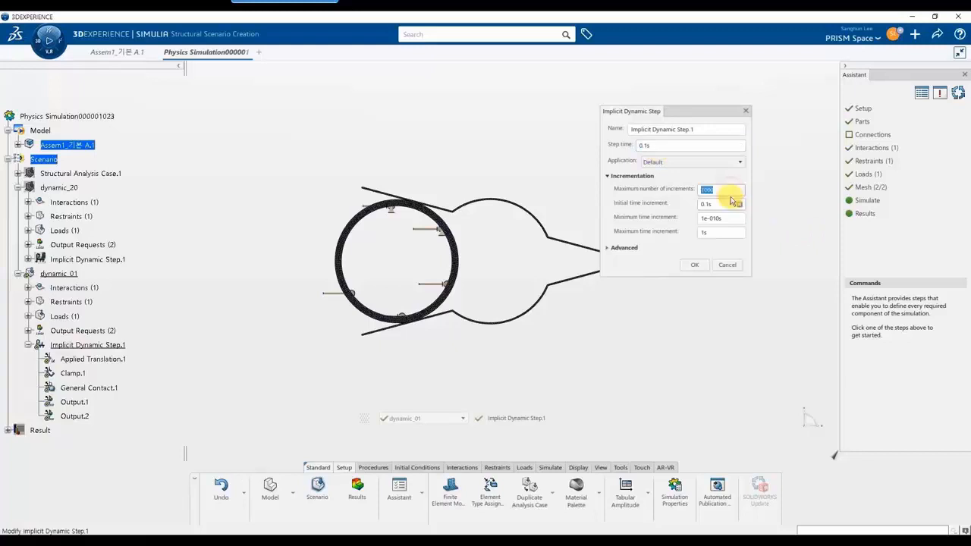
pyautogui.write('0')
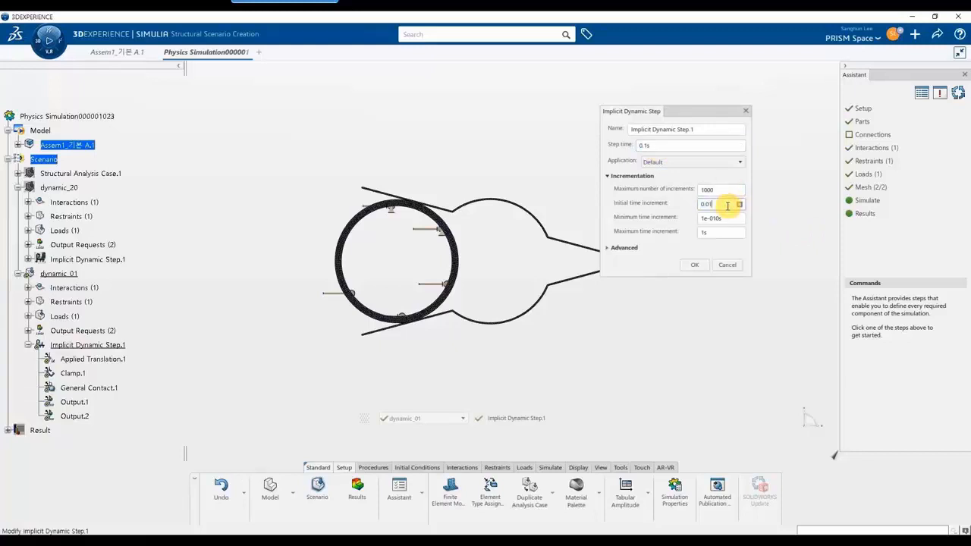
pyautogui.write('.01')
pyautogui.doubleClick(716, 219)
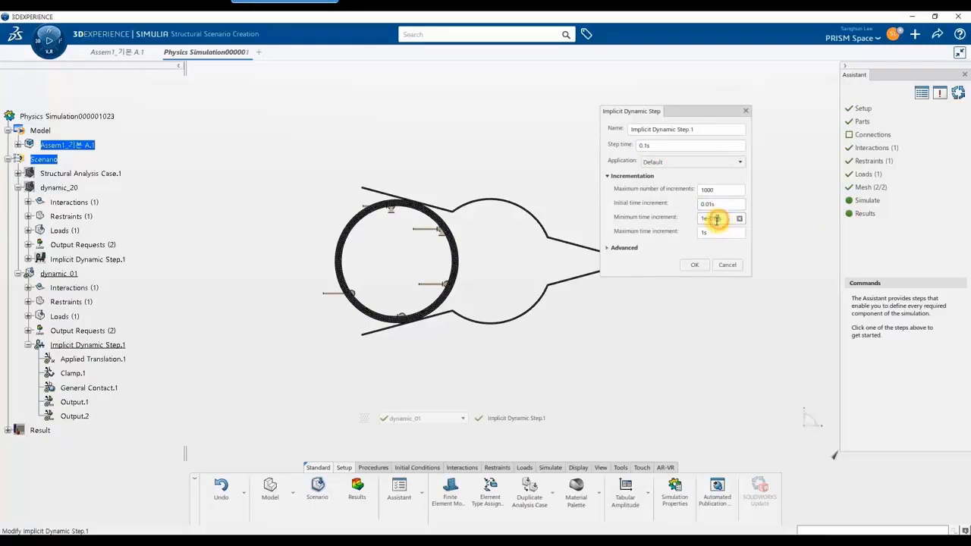
pyautogui.moveTo(715, 219); pyautogui.dragTo(720, 219)
pyautogui.write('5')
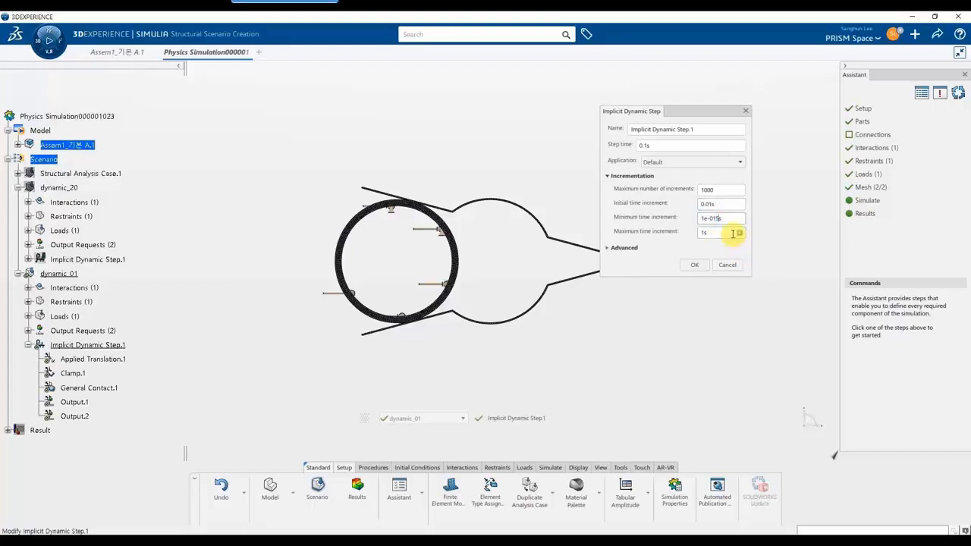
pyautogui.click(694, 265)
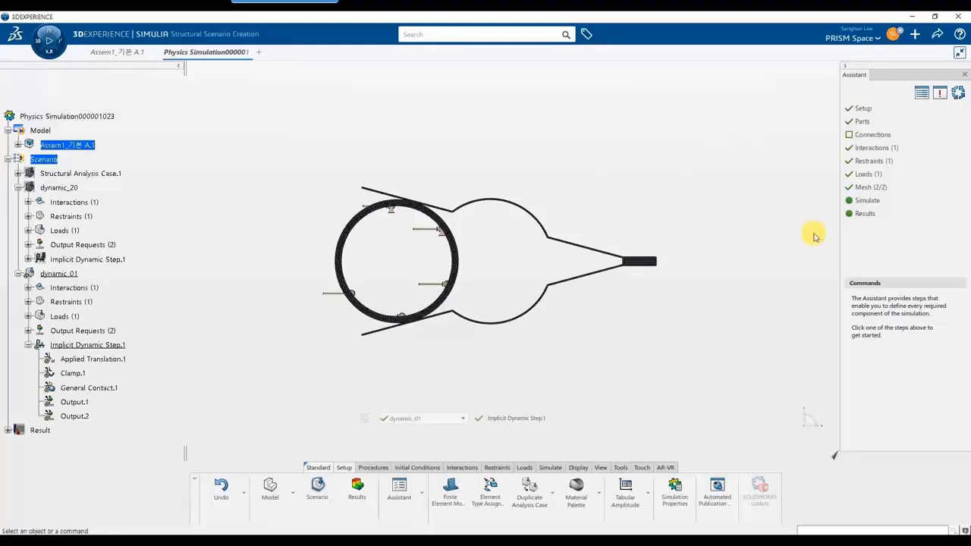
# Step: Run the dynamic_01 simulation, check its messages, and close the simulation status
pyautogui.click(870, 202)
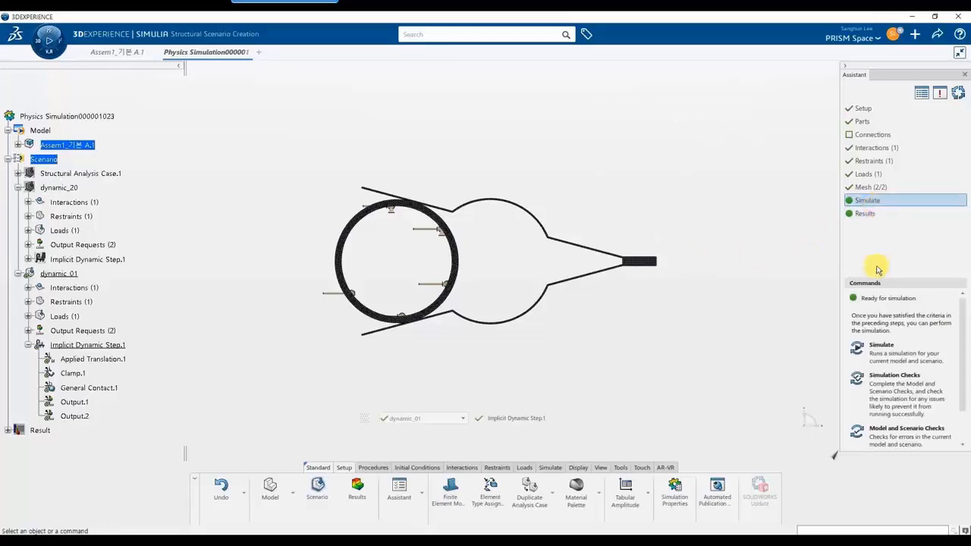
pyautogui.click(880, 350)
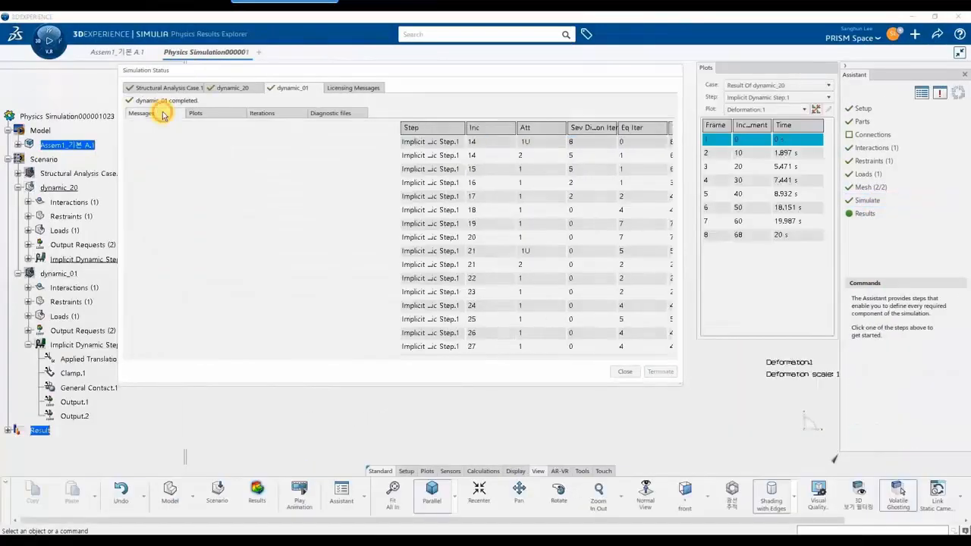
pyautogui.click(162, 113)
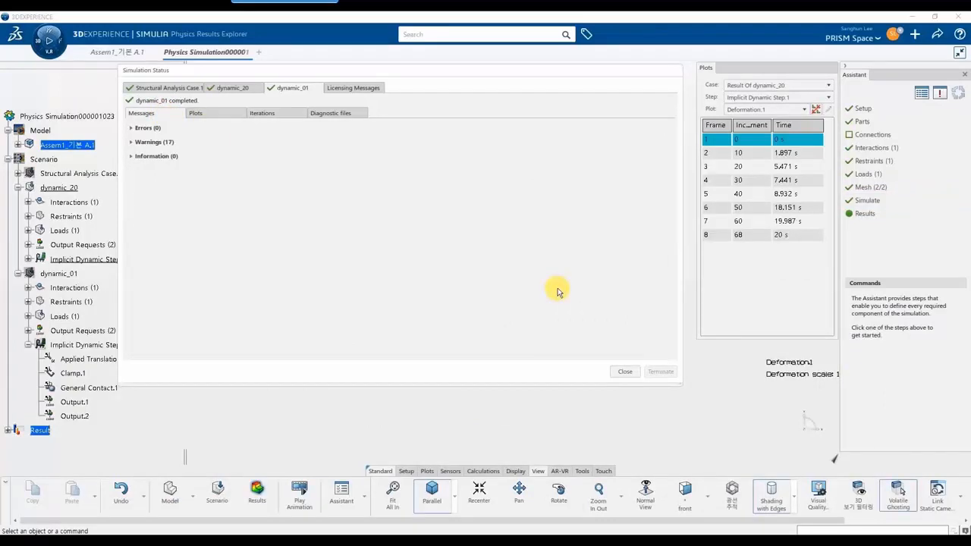
pyautogui.click(622, 370)
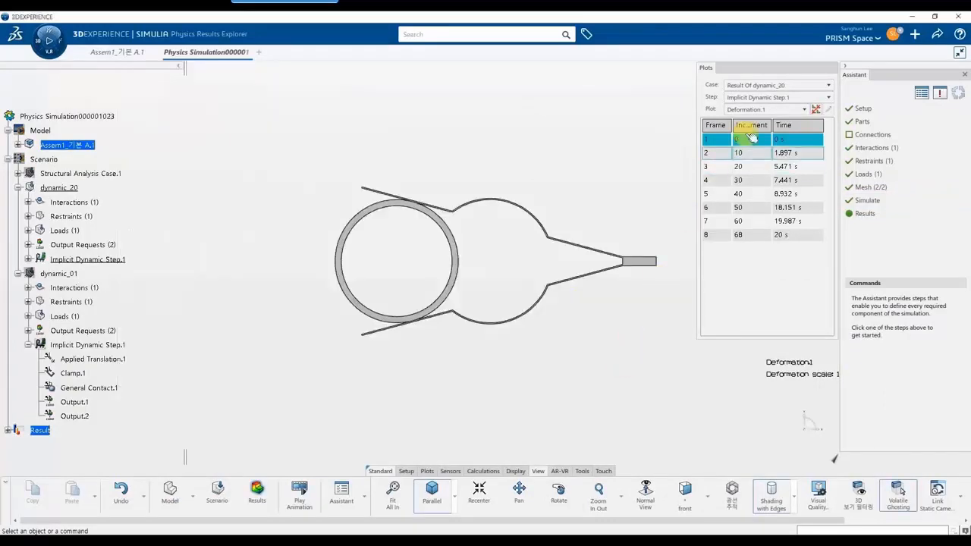
# Step: Animate the Von Mises stress plot of the dynamic_01 result and check the animation options
pyautogui.click(773, 85)
pyautogui.click(767, 115)
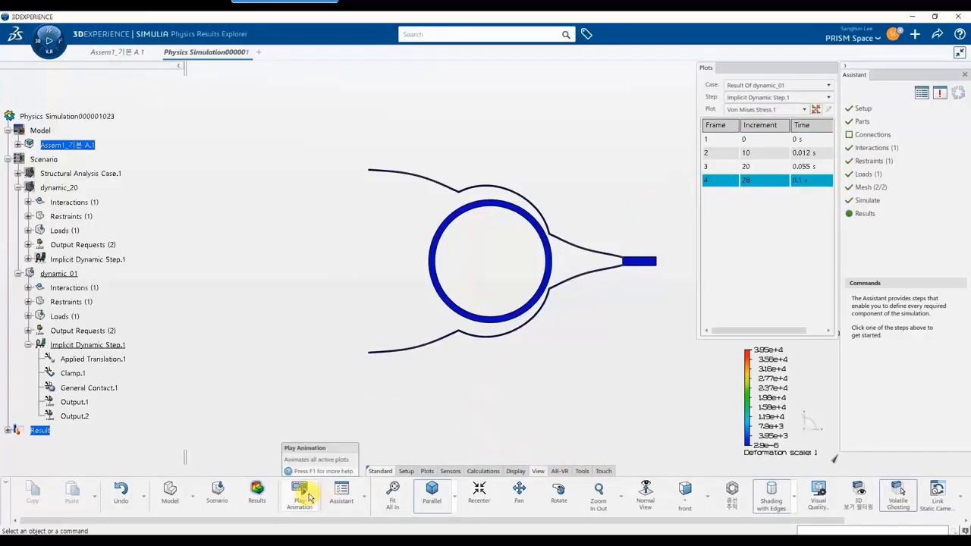
pyautogui.click(302, 495)
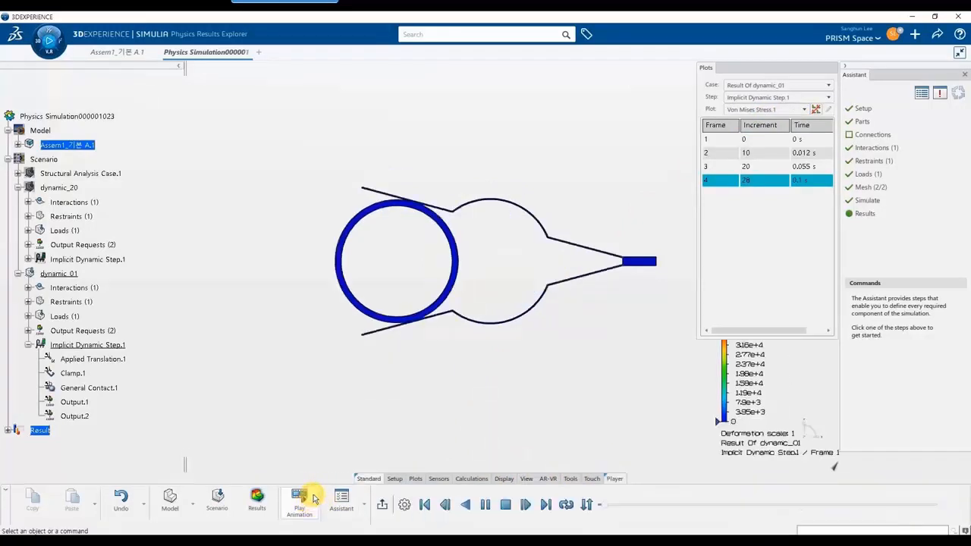
pyautogui.click(400, 504)
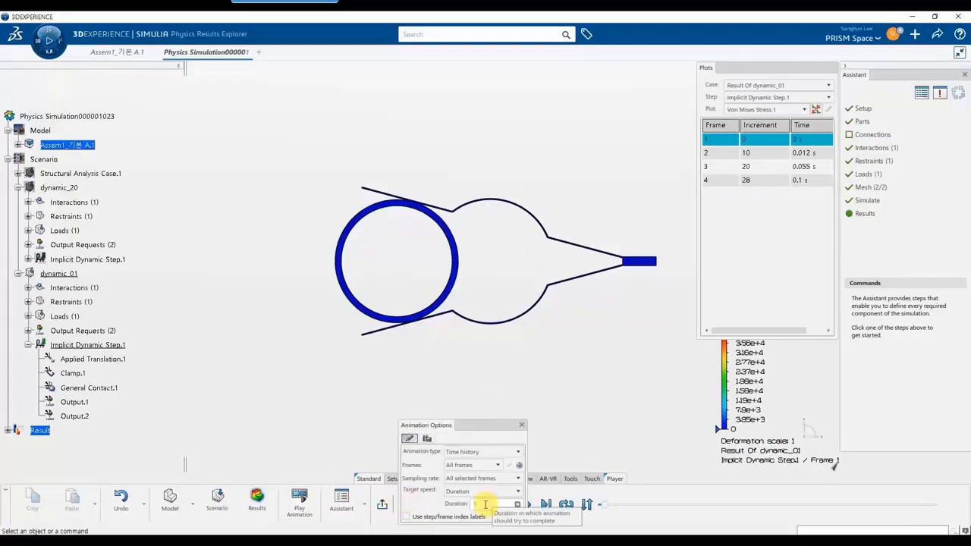
pyautogui.click(522, 426)
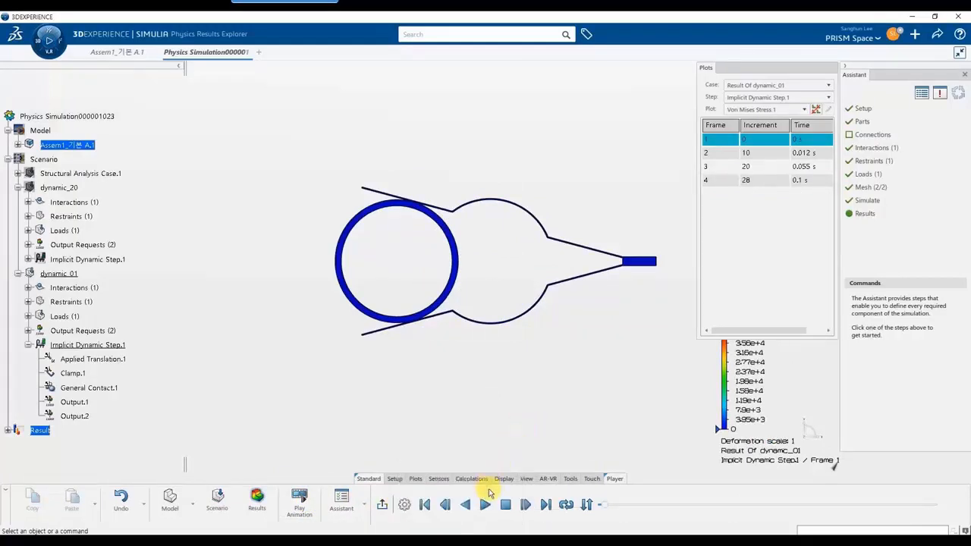
pyautogui.click(486, 505)
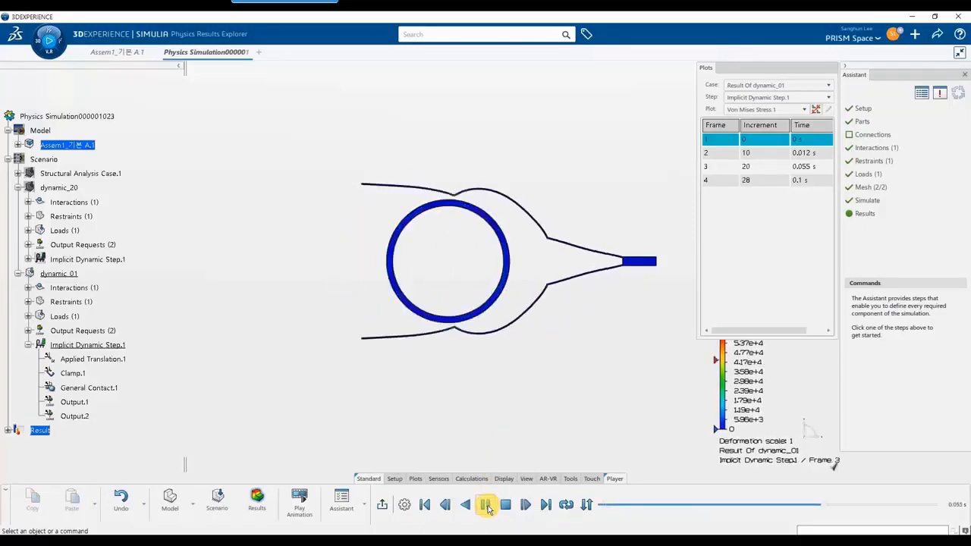
# Step: Compare the animated Deformation.1 and Von Mises Stress.1 plots of the dynamic_01 result, ending on Deformation.1, and stop the animation
pyautogui.click(792, 109)
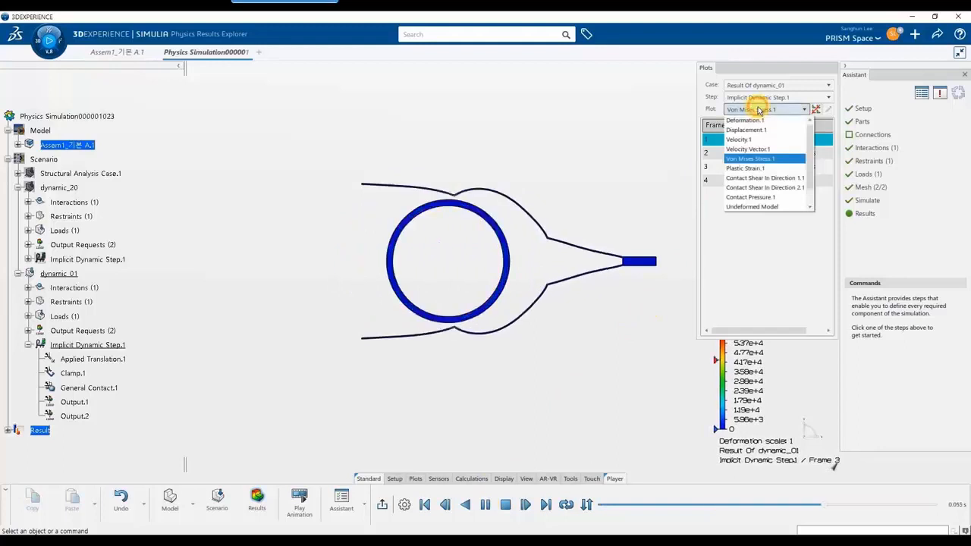
pyautogui.click(764, 120)
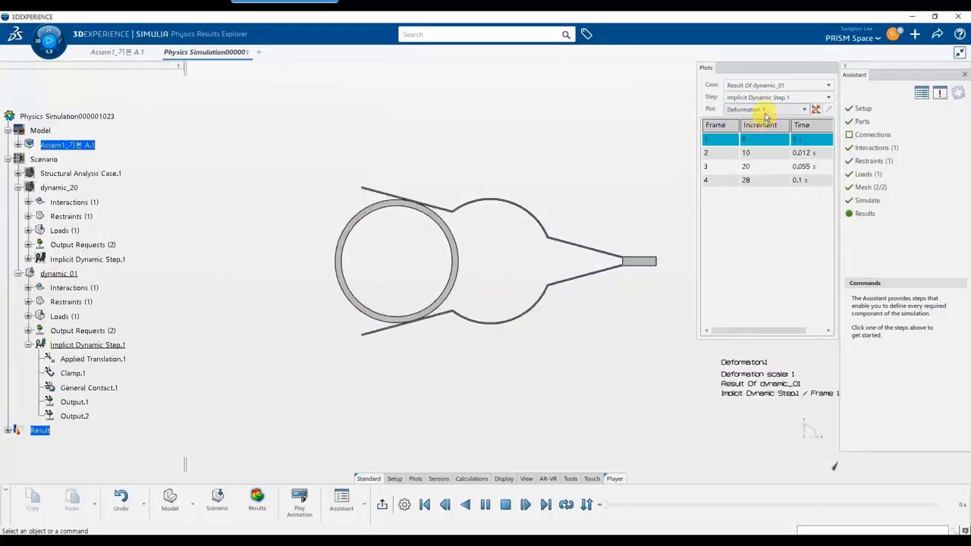
pyautogui.click(765, 110)
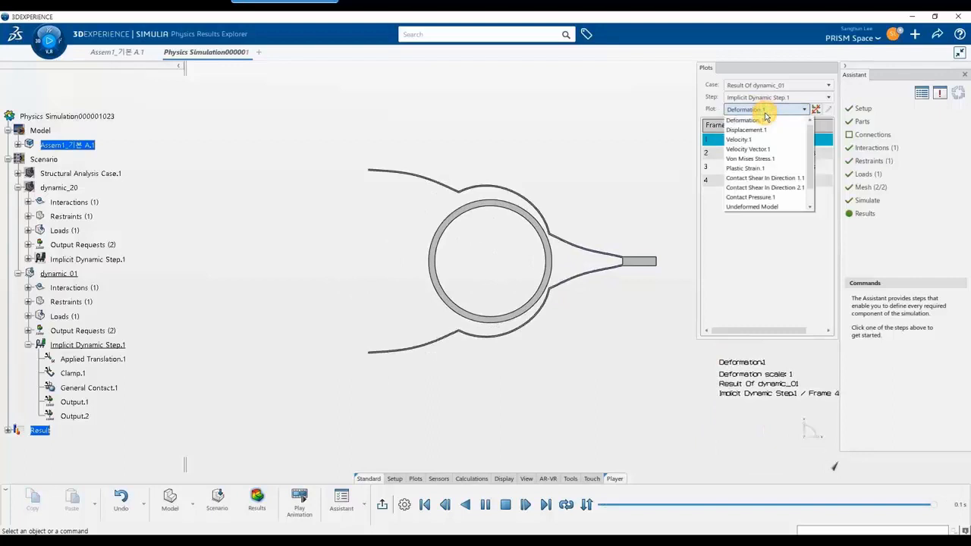
pyautogui.click(768, 158)
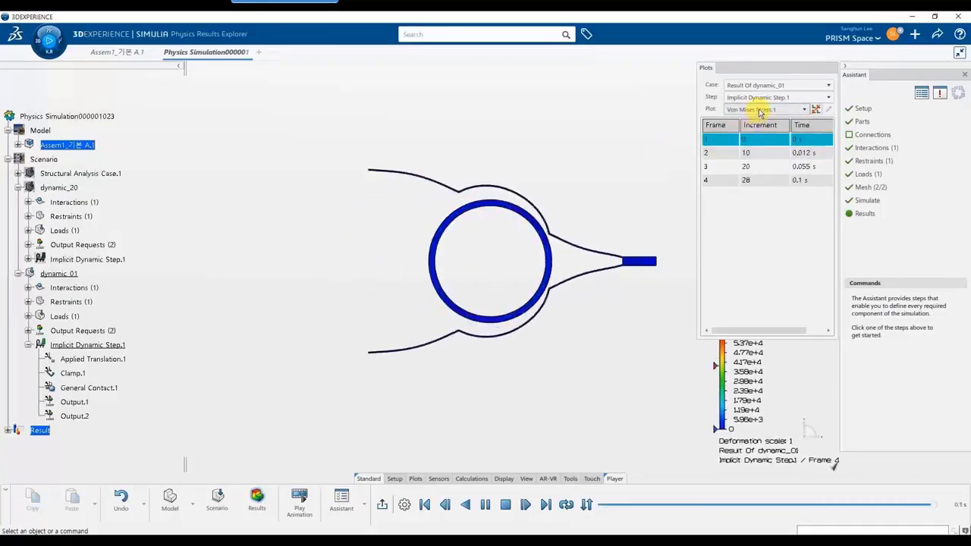
pyautogui.click(761, 111)
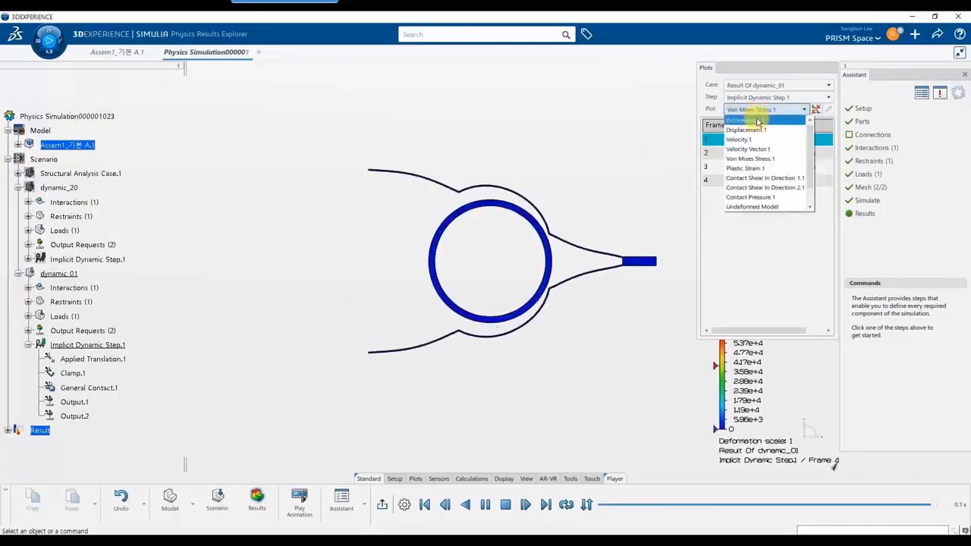
pyautogui.click(756, 121)
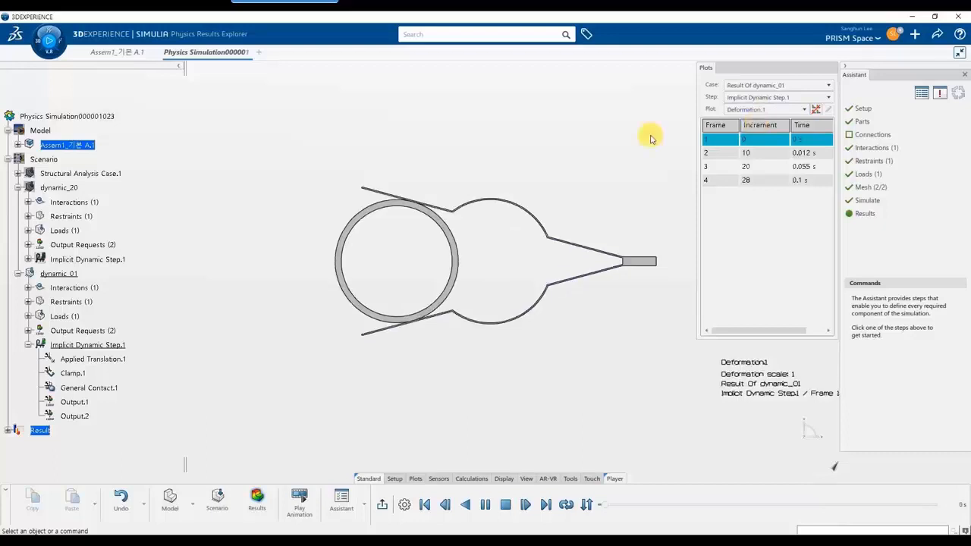
pyautogui.click(507, 505)
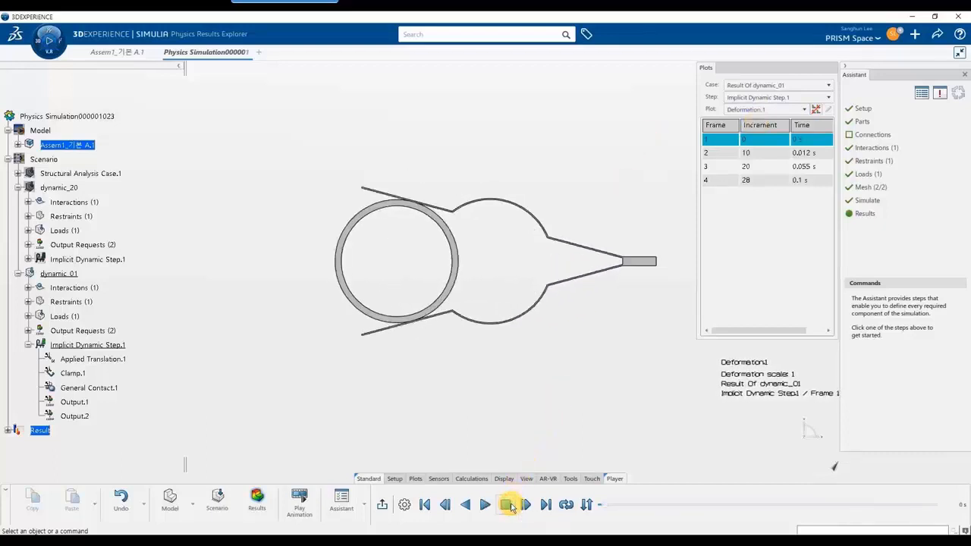